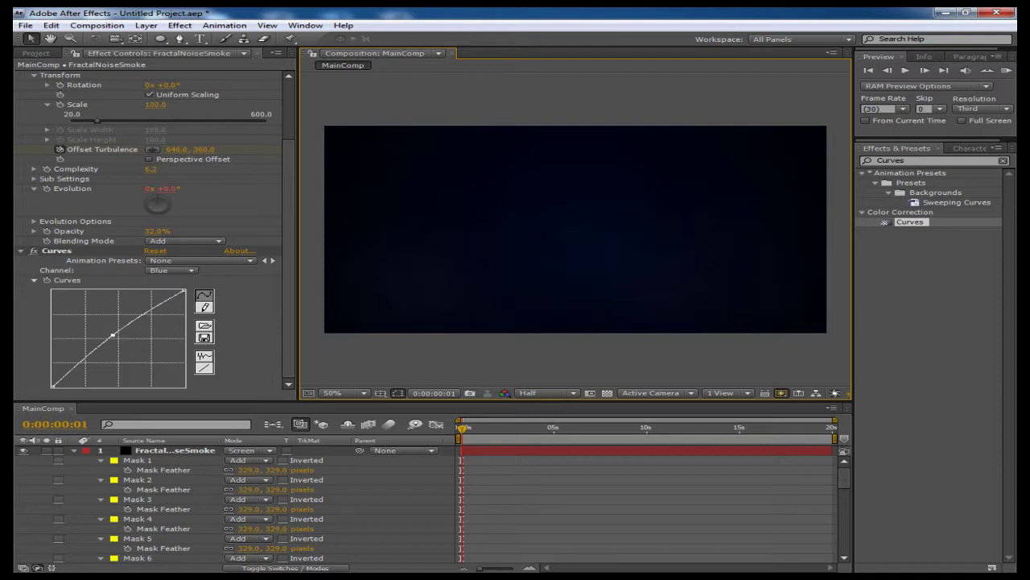
- Preview the MainComp smoke animation from the first frame and scrub through its opening seconds
mouse_move(462, 428)
left_mouse_down()
mouse_move(557, 428)
mouse_move(459, 428)
left_mouse_up()
left_click(1006, 70)
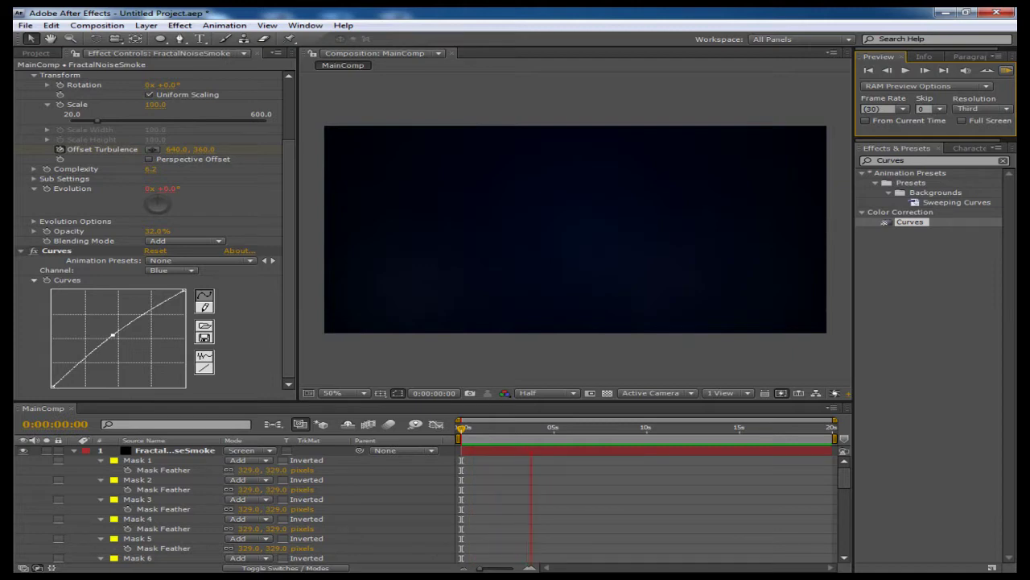
key("space")
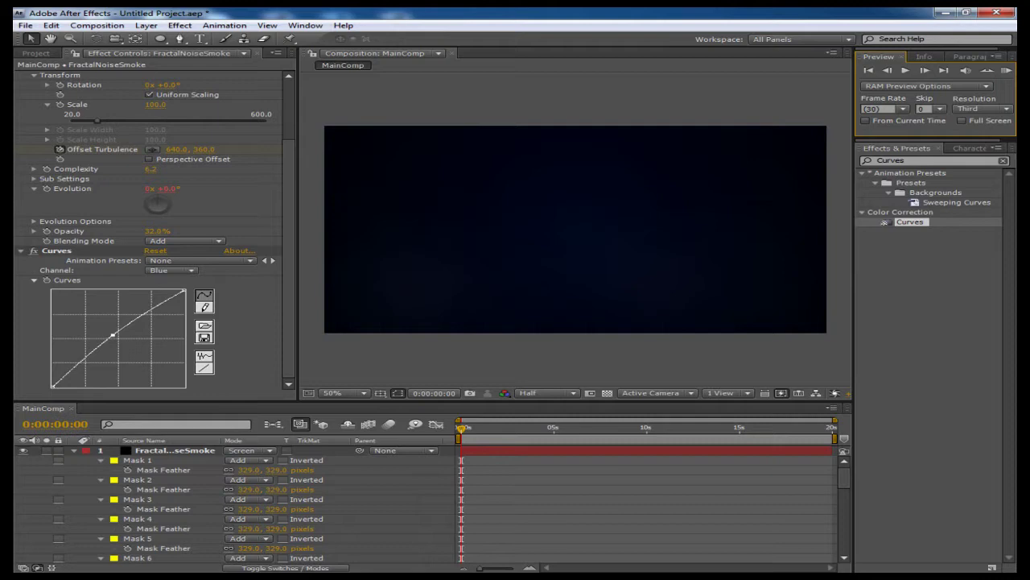
key("space")
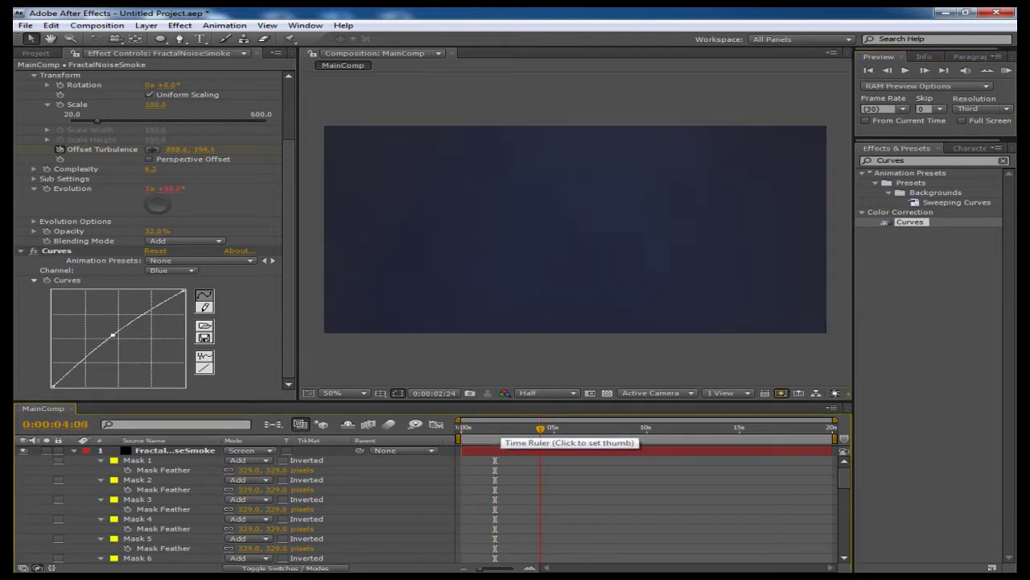
mouse_move(501, 428)
left_mouse_down()
mouse_move(524, 429)
mouse_move(504, 429)
left_mouse_up()
- Create a new 1280 × 720 composition named MainComp1, 20 seconds long at 30 frames per second
left_click(97, 25)
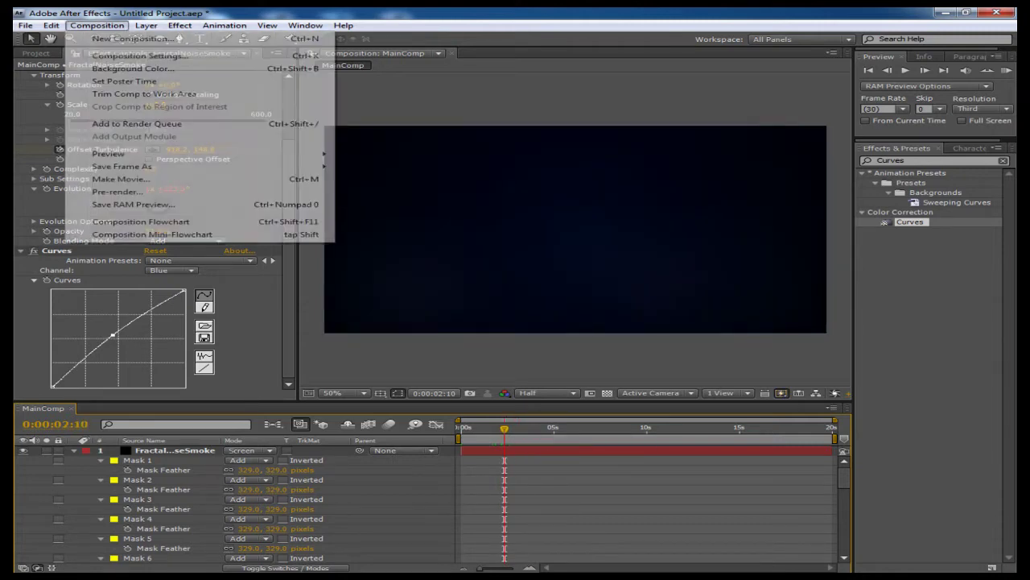
left_click(161, 37)
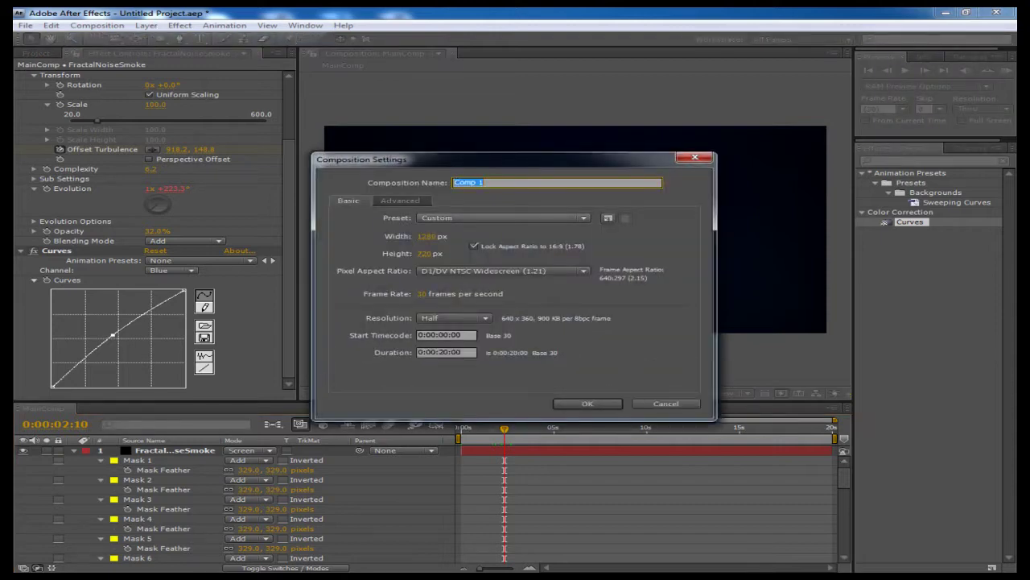
type("MainComp1")
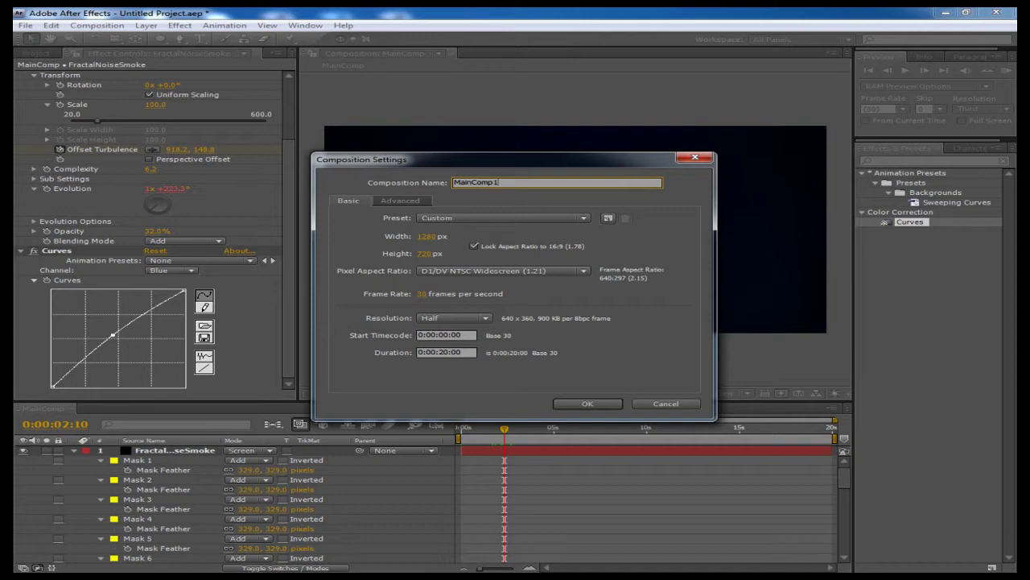
key("Return")
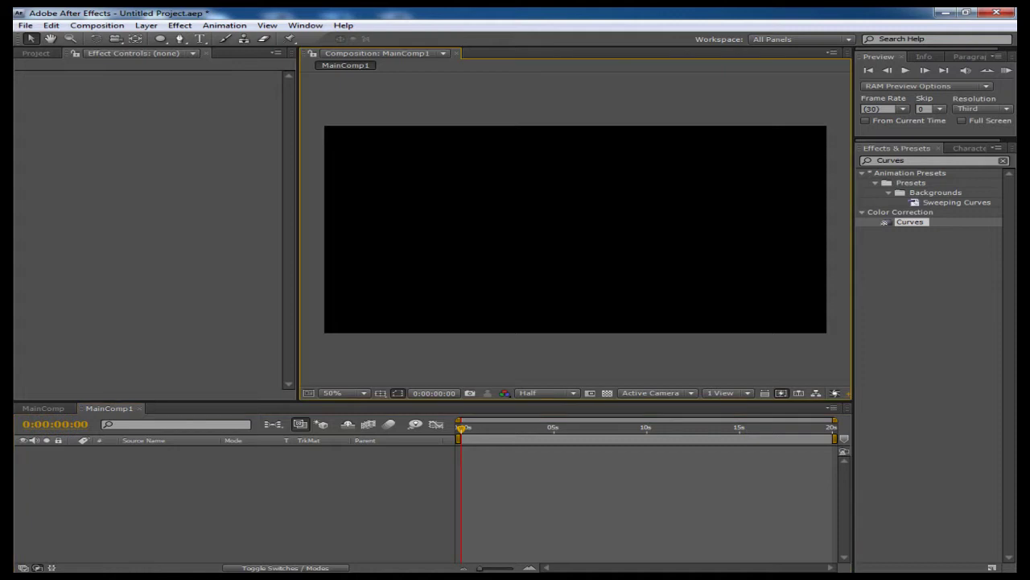
- Add a black solid named Ramp at the full composition size
key("ctrl+y")
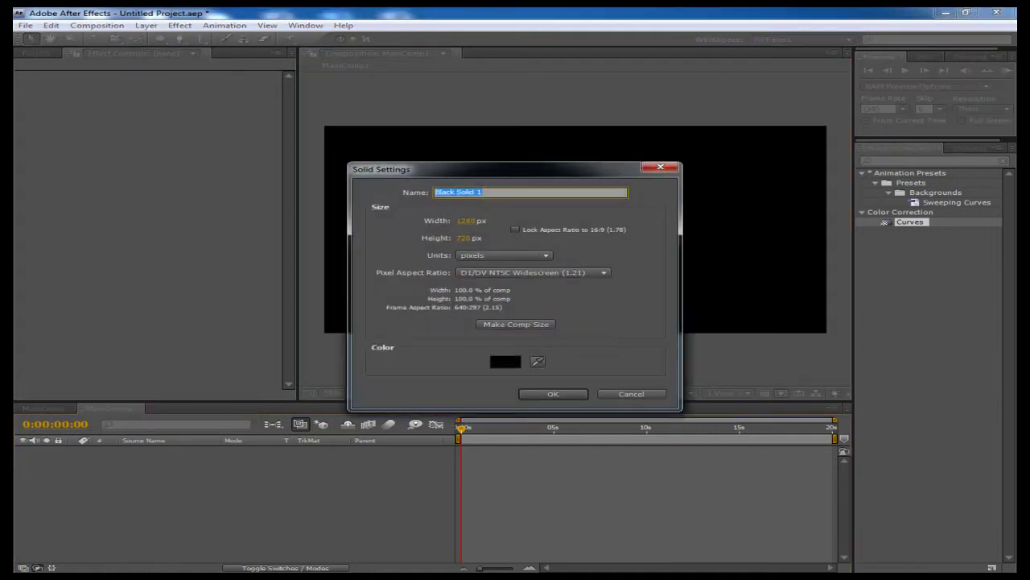
type("Ramp")
key("Return")
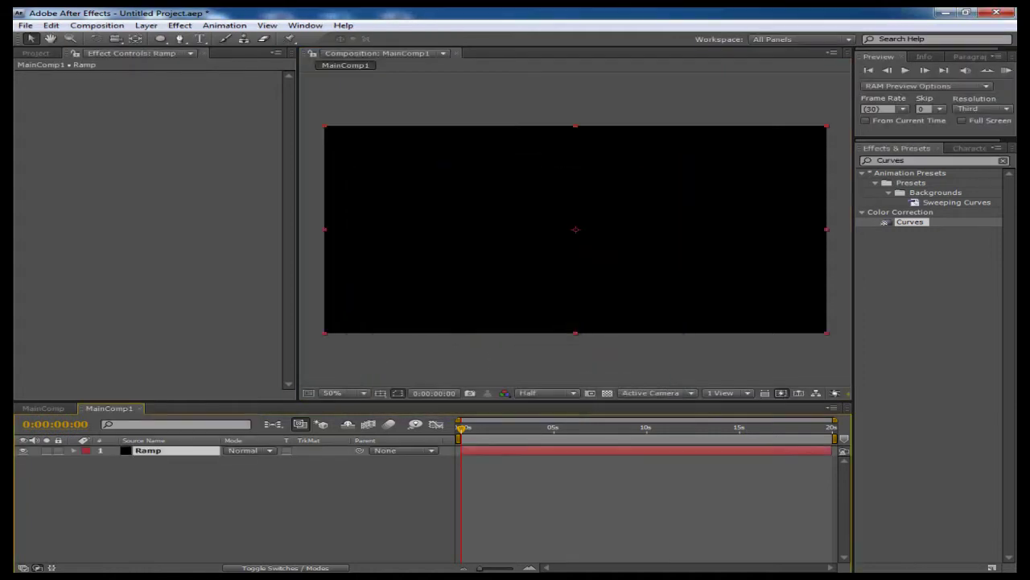
- Apply the Ramp effect to the Ramp solid and set its shape to Radial Ramp
left_click(890, 160)
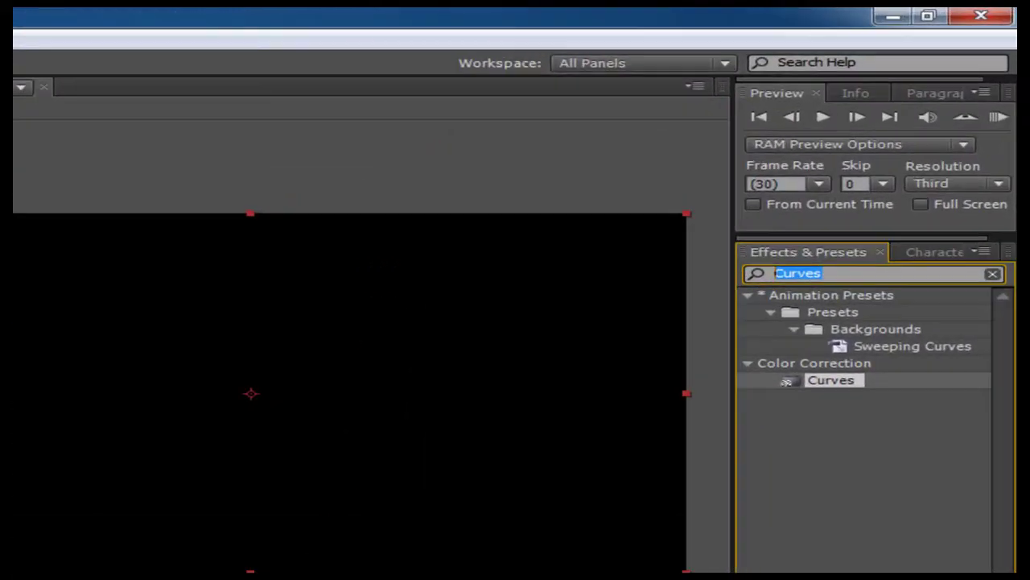
type("Ramp")
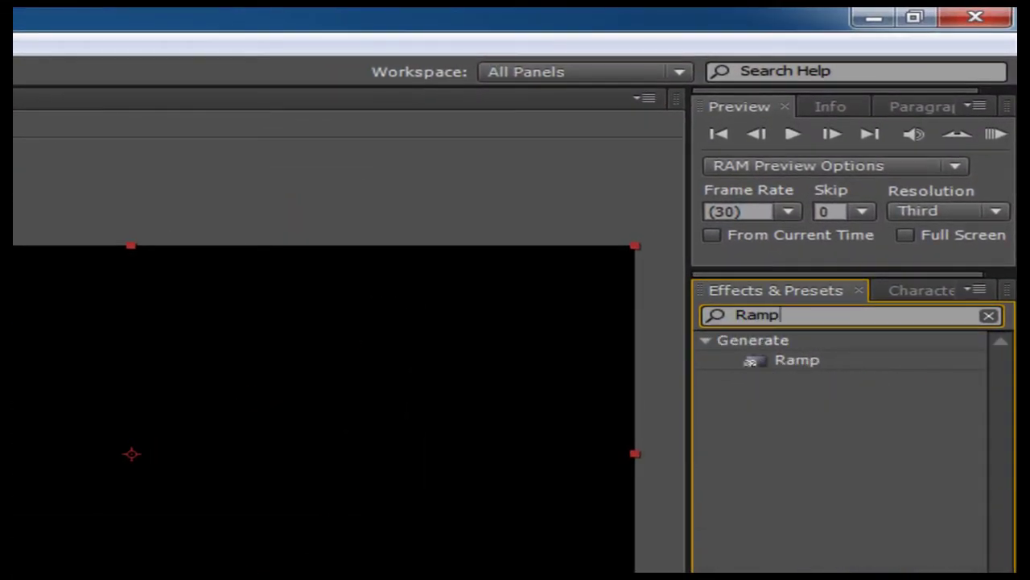
double_click(796, 360)
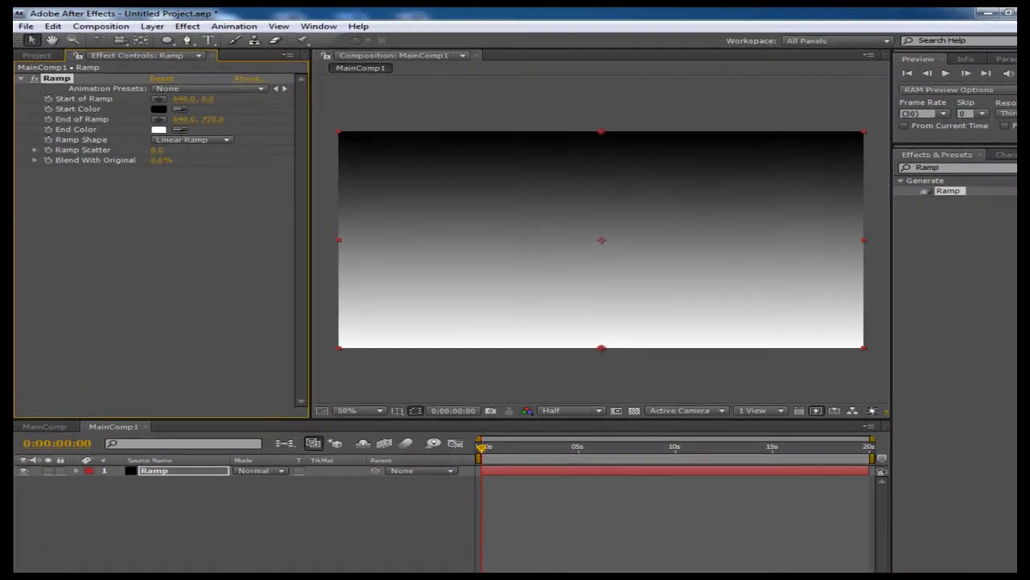
left_click(192, 139)
left_click(181, 171)
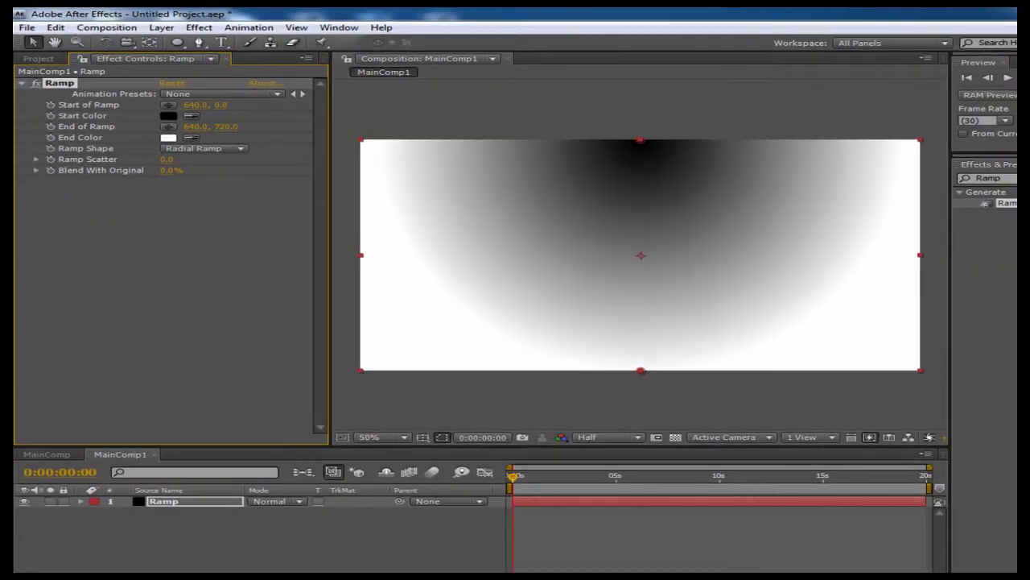
- Set the ramp's start color to dark blue 010520 and its end color to black 000000
left_click(168, 115)
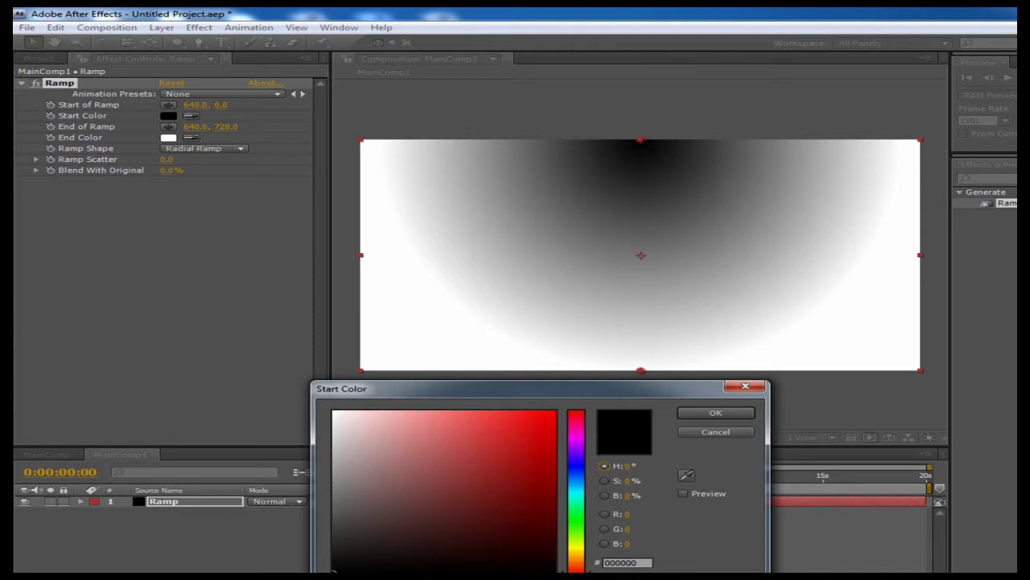
left_click_drag(576, 476, 576, 469)
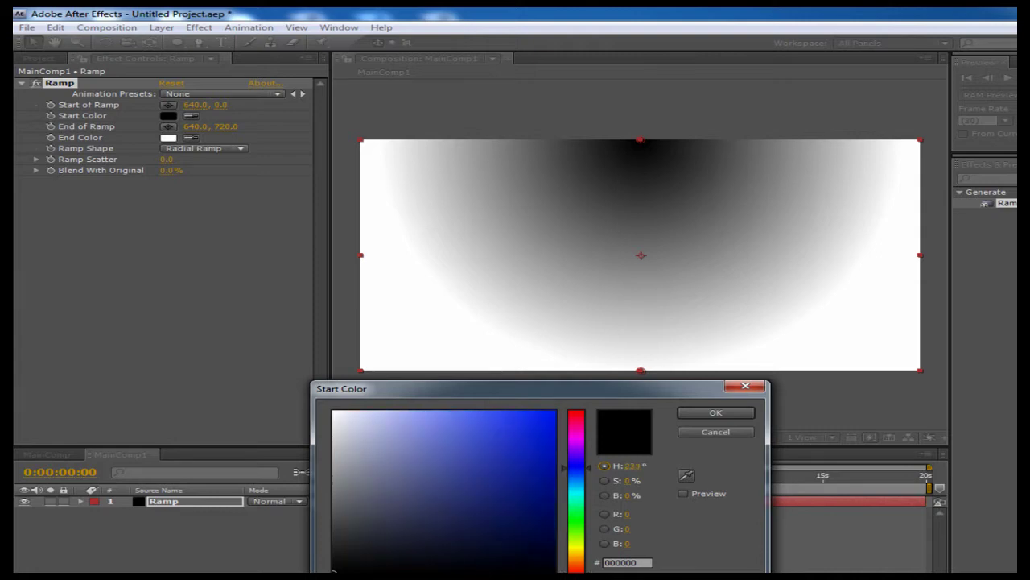
left_click(547, 553)
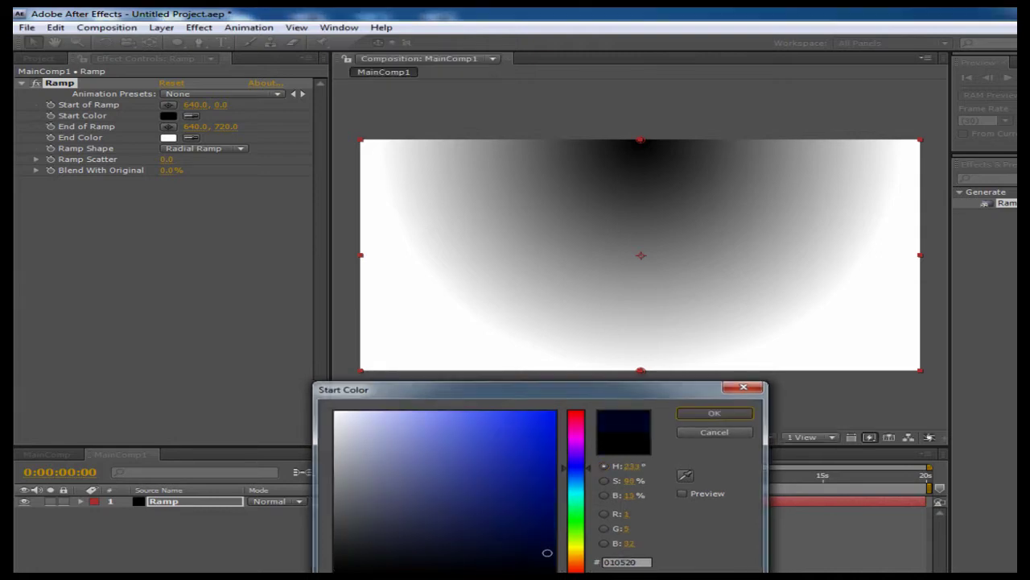
key("Return")
left_click(168, 137)
left_click(417, 570)
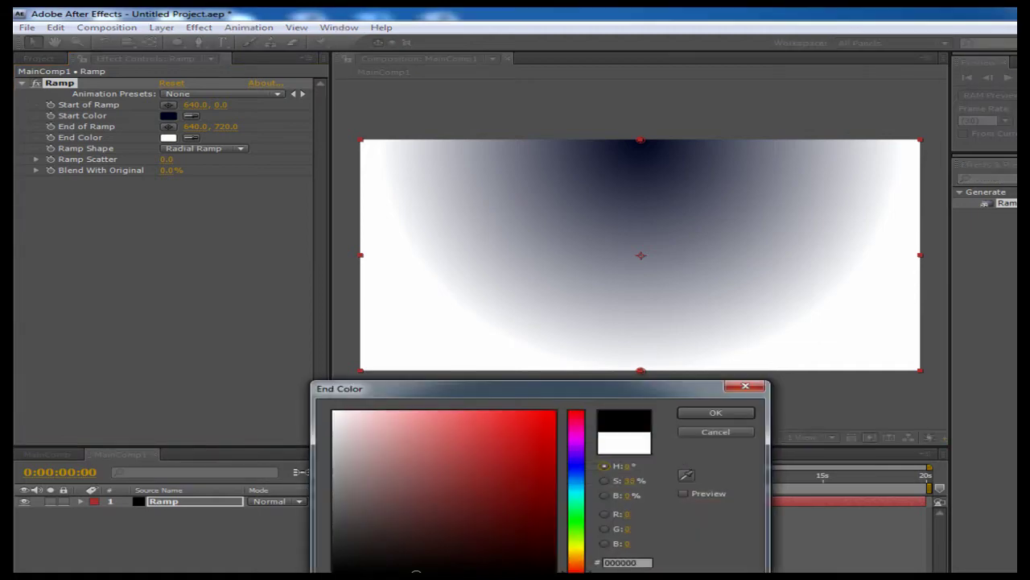
left_click(715, 412)
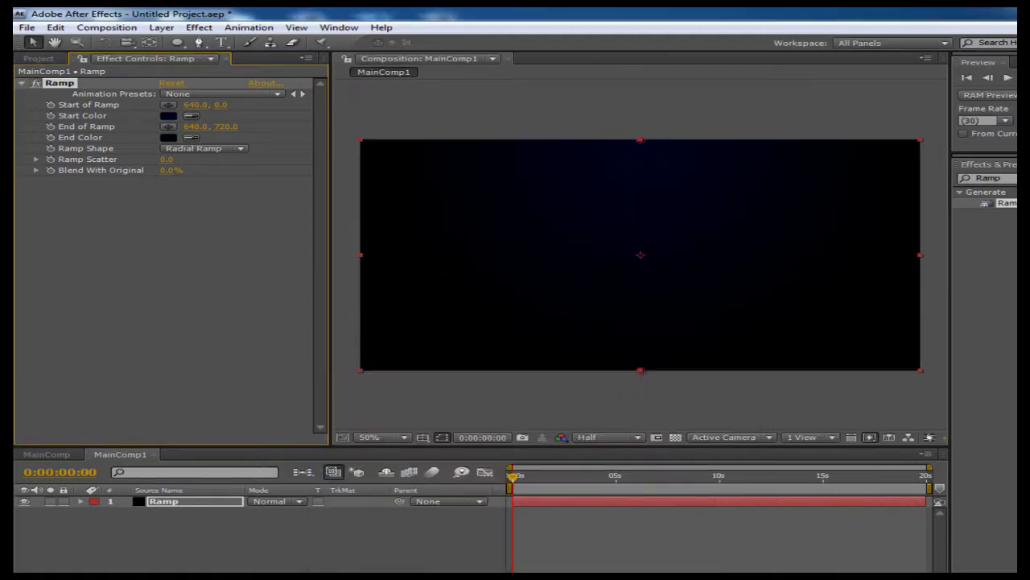
- Move the ramp's start point to the frame centre and its end point just beyond the lower-right corner, leaving the layer deselected
left_click_drag(641, 139, 641, 254)
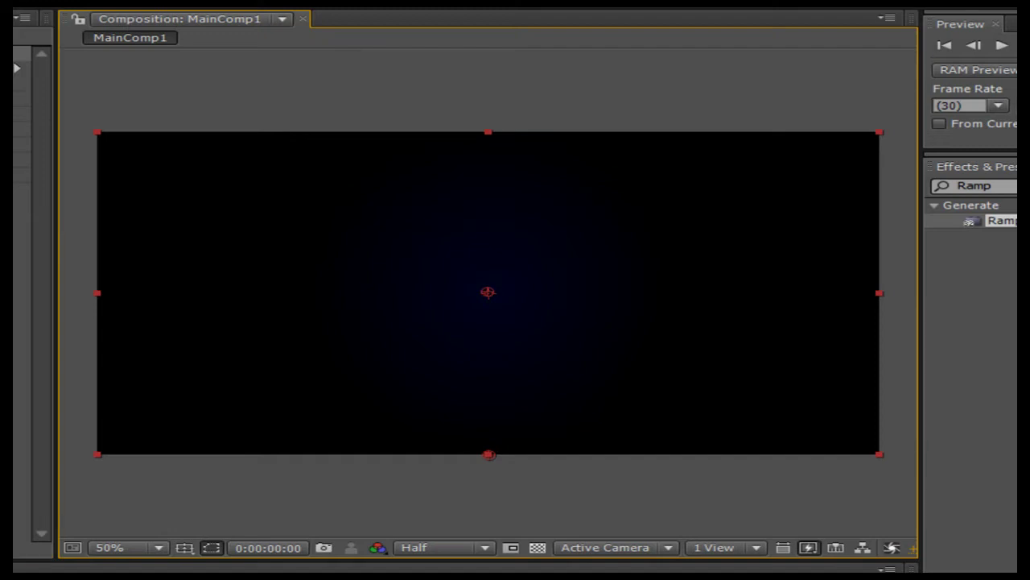
left_click_drag(488, 454, 913, 453)
key("F2")
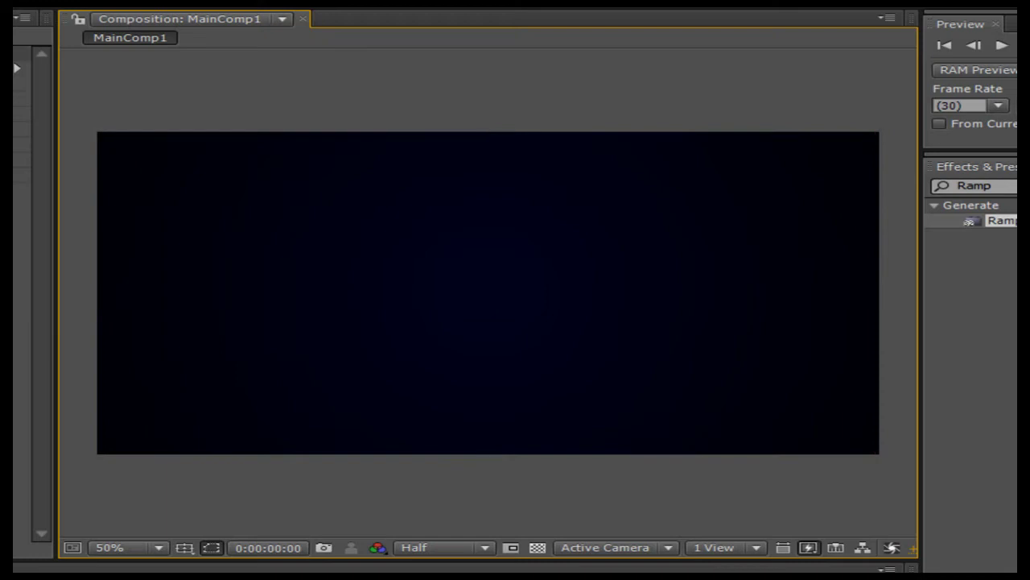
- Add another full-size black solid named FractalNoise
key("ctrl+y")
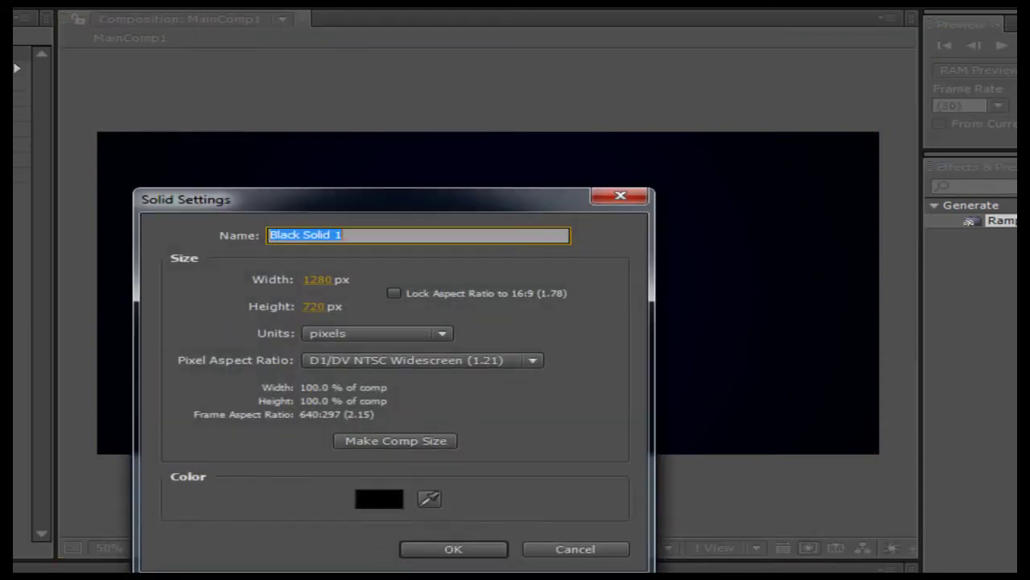
type("Fractal")
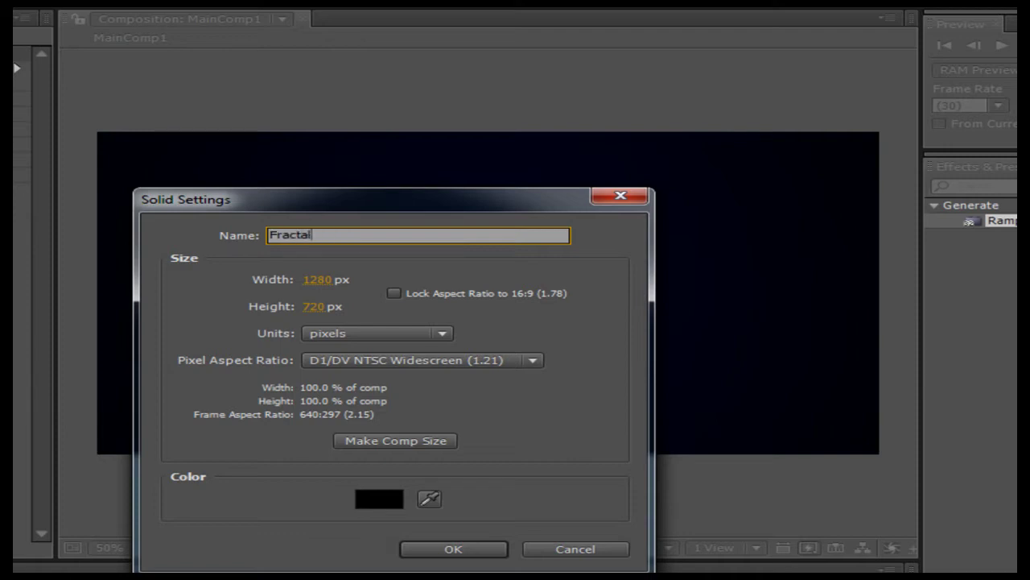
type("Noise")
key("Return")
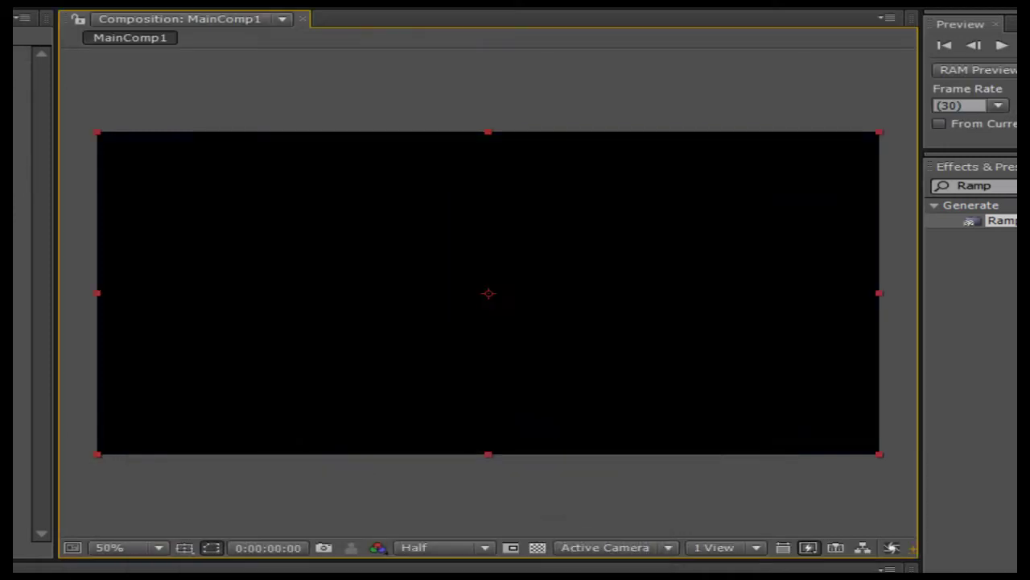
- Find the Fractal Noise effect and apply it to the FractalNoise solid
left_click(974, 185)
type("Fract")
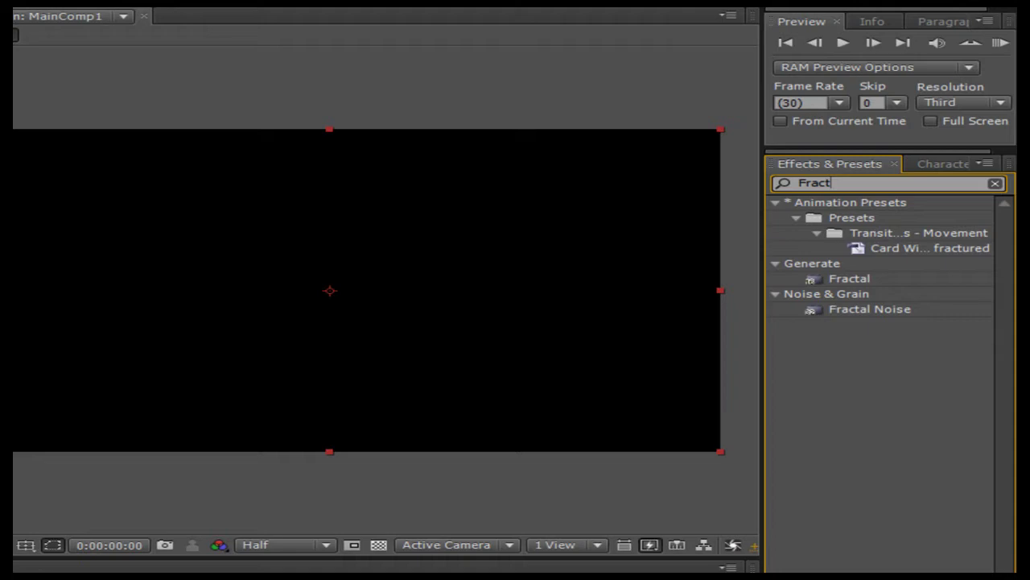
type("al Noise")
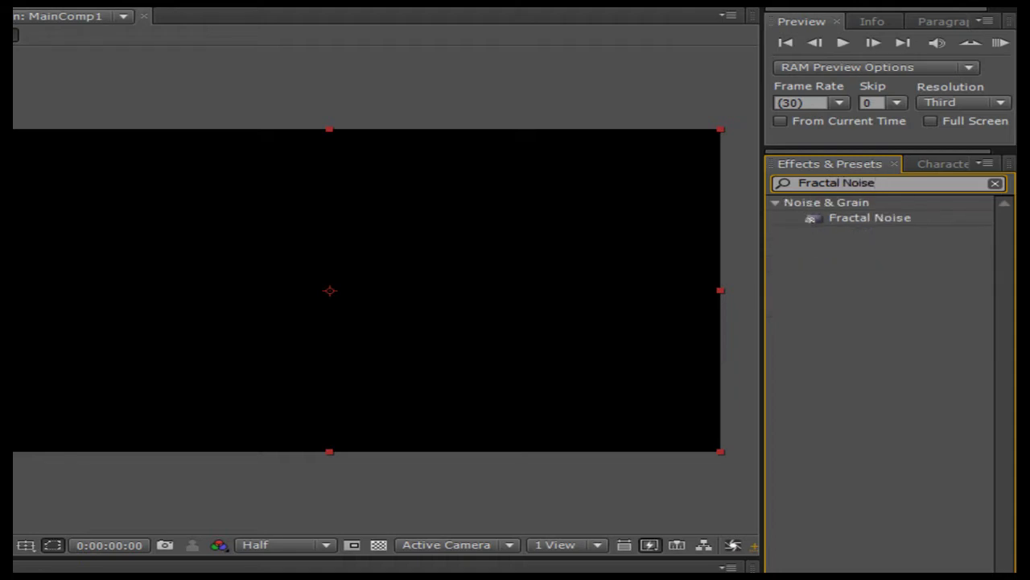
left_click(869, 217)
double_click(869, 217)
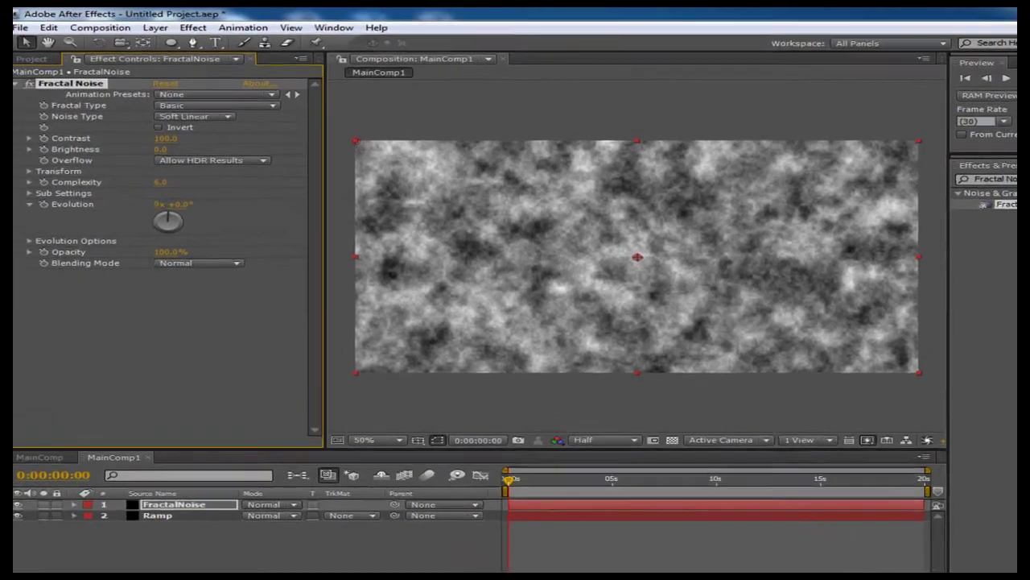
- Set the Fractal Noise contrast to 20
left_click(150, 125)
type("20")
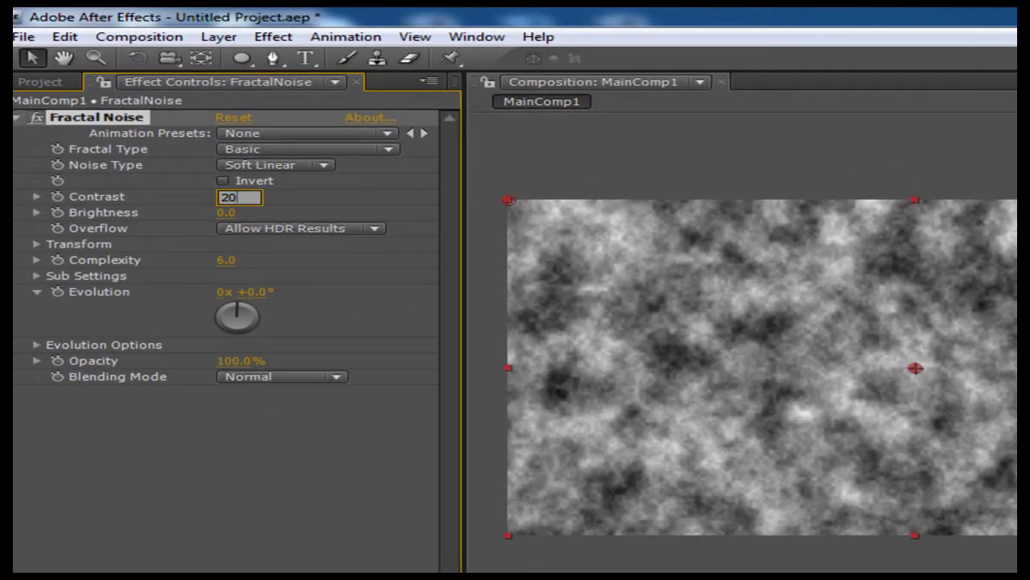
key("Return")
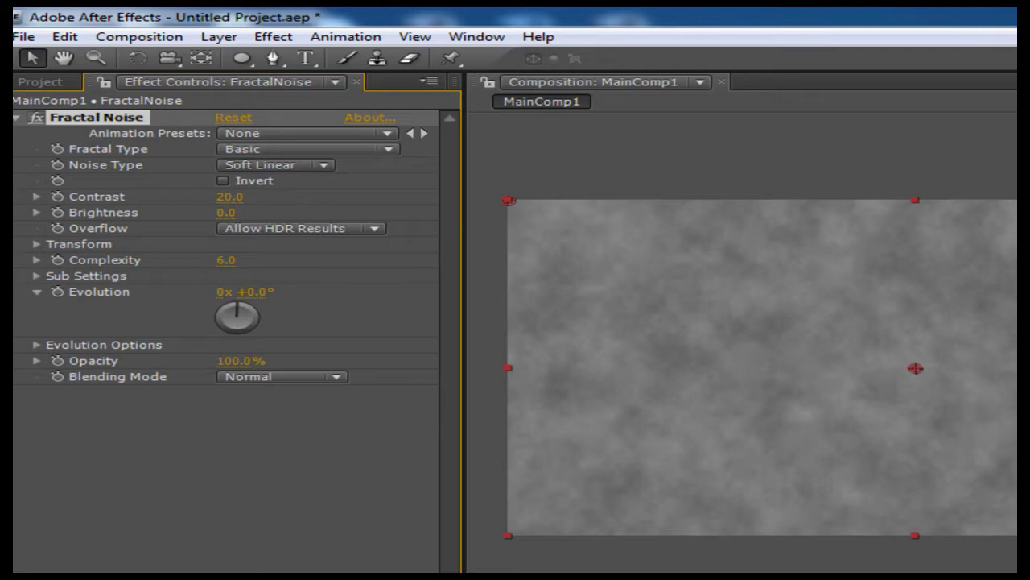
- Set both the brightness and the contrast of the Fractal Noise effect to 15
mouse_move(226, 213)
left_mouse_down()
mouse_move(240, 213)
mouse_move(221, 213)
left_mouse_up()
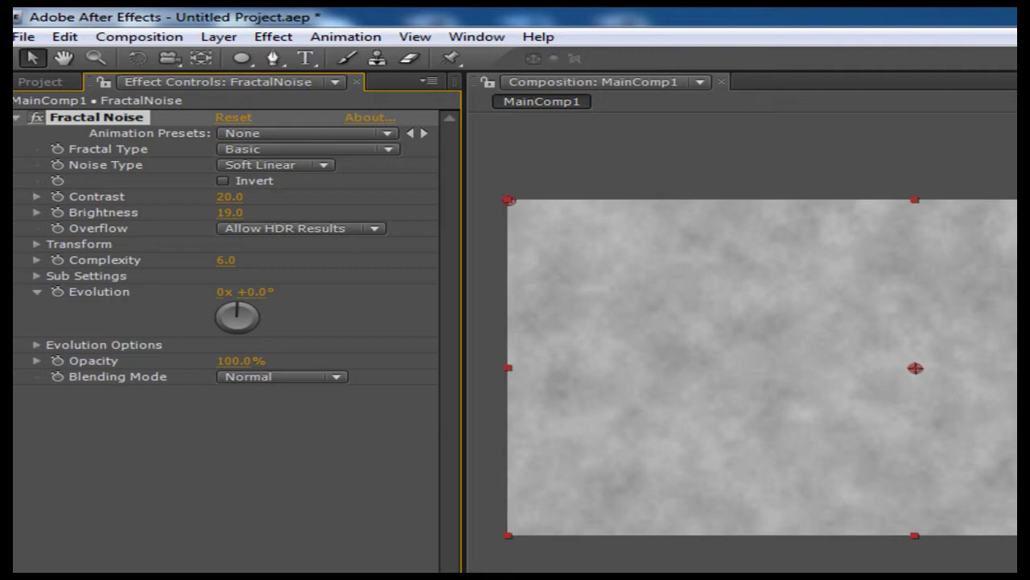
left_click(230, 212)
type("15")
key("Return")
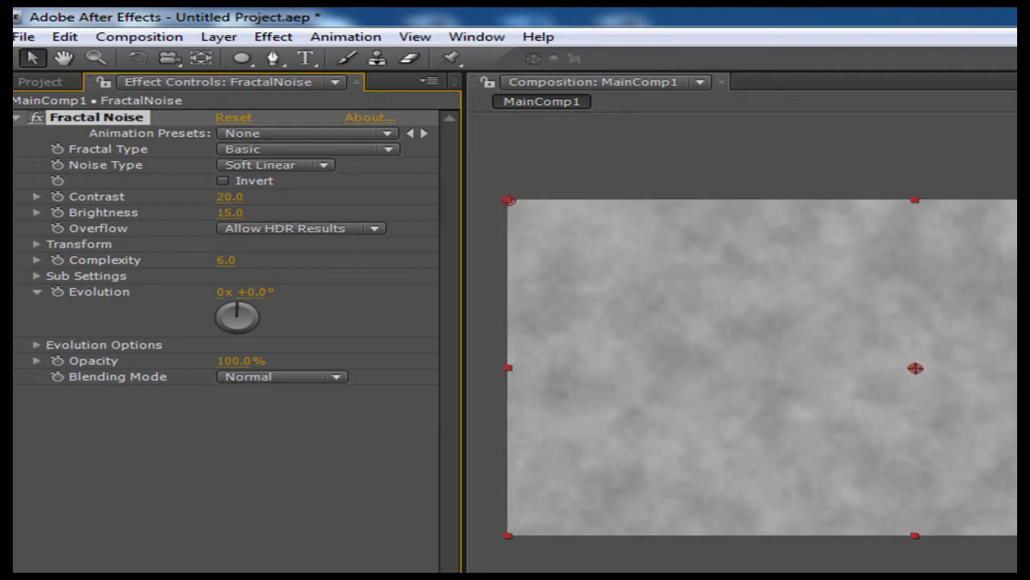
left_click(229, 196)
type("15")
key("Return")
scroll(915, 368, "down", 2)
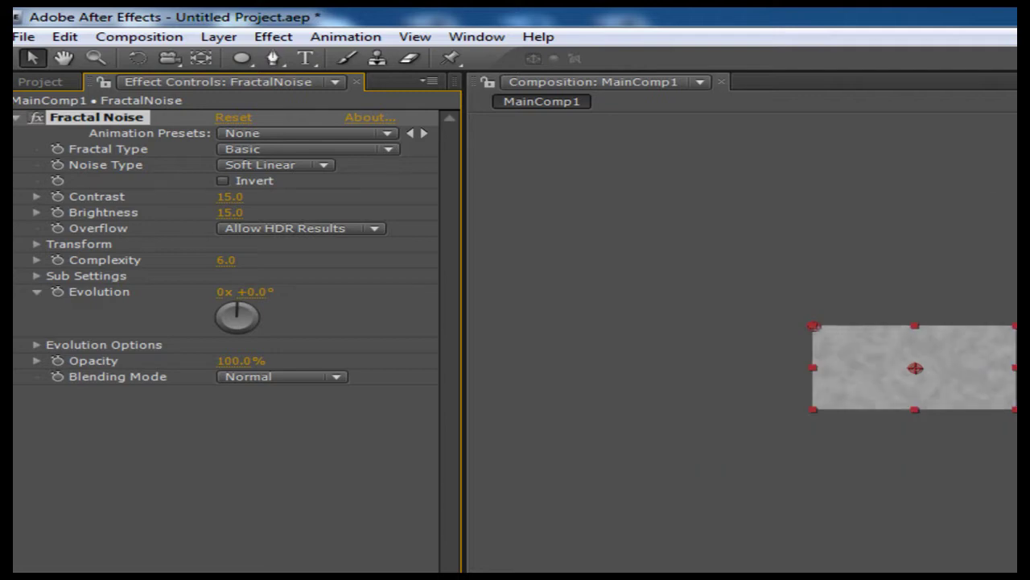
scroll(915, 368, "up", 2)
scroll(915, 368, "down", 1)
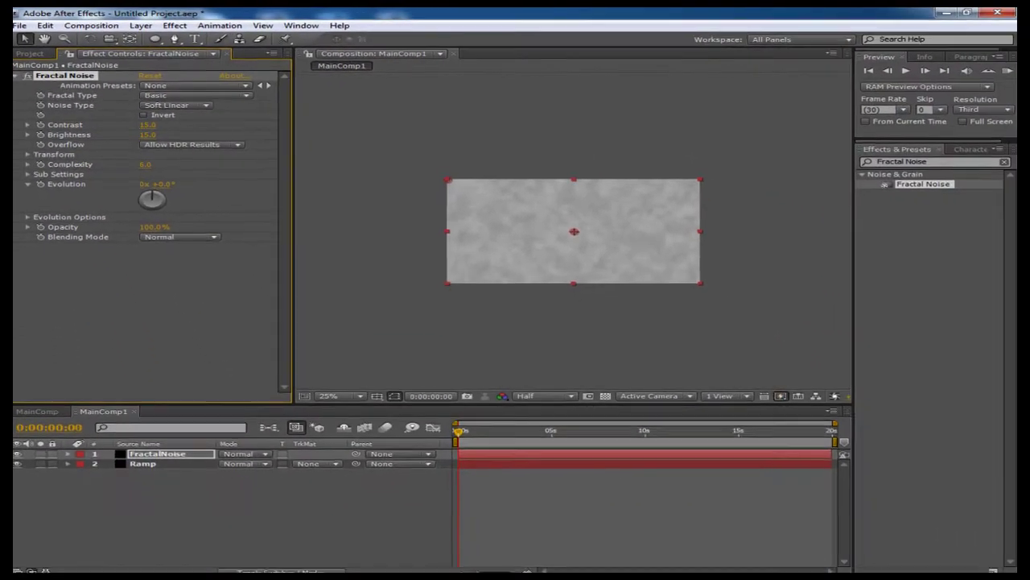
left_click_drag(607, 574, 685, 573)
left_click_drag(513, 431, 457, 430)
key("period")
key("comma")
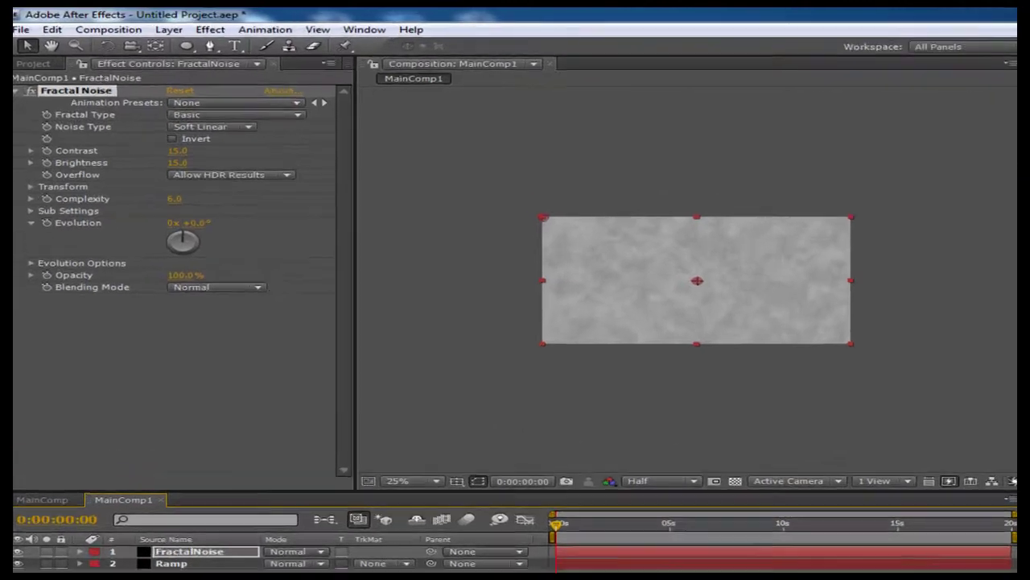
- Add the expression time*300 to the Fractal Noise effect's Evolution property
left_click(40, 184, "alt")
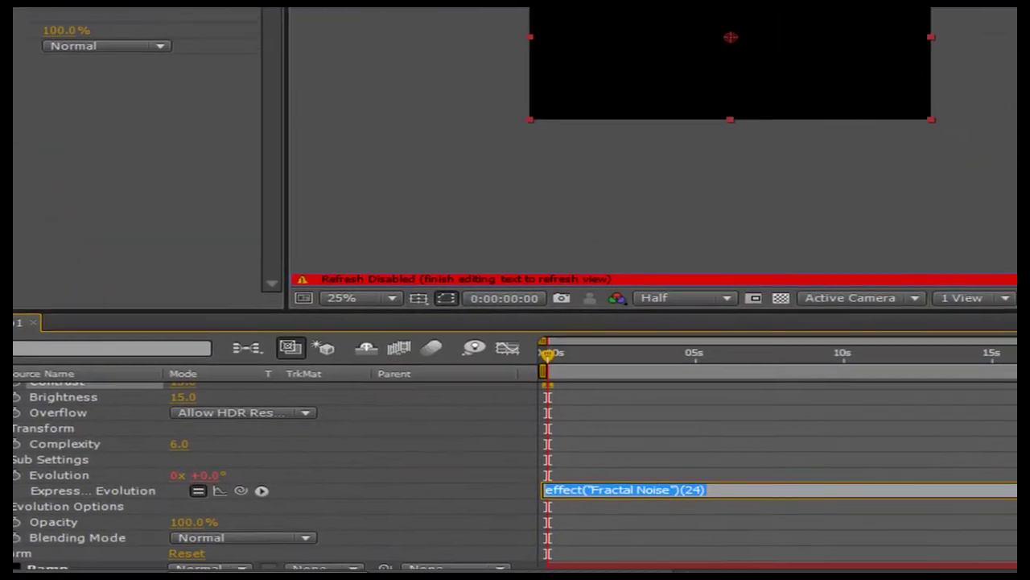
key("BackSpace")
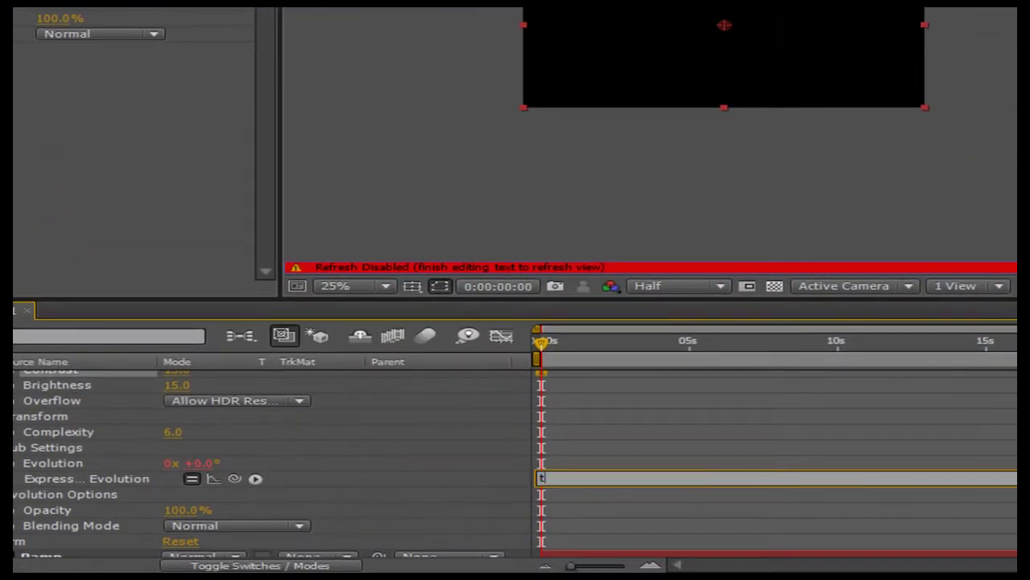
type("time*300")
key("KP_Enter")
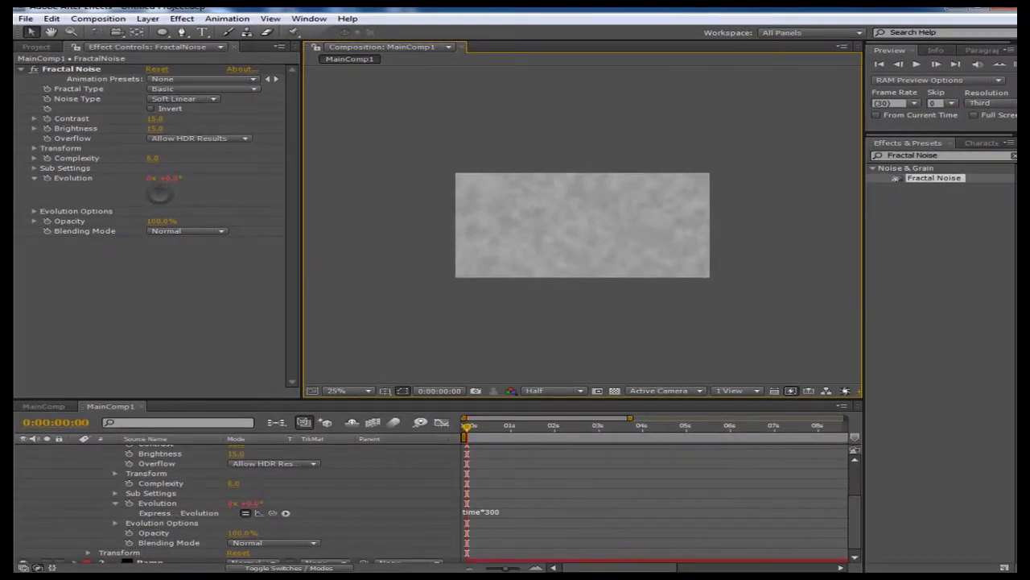
- Scrub the first second of the timeline and run a RAM preview to check the noise evolution
left_click_drag(466, 426, 510, 427)
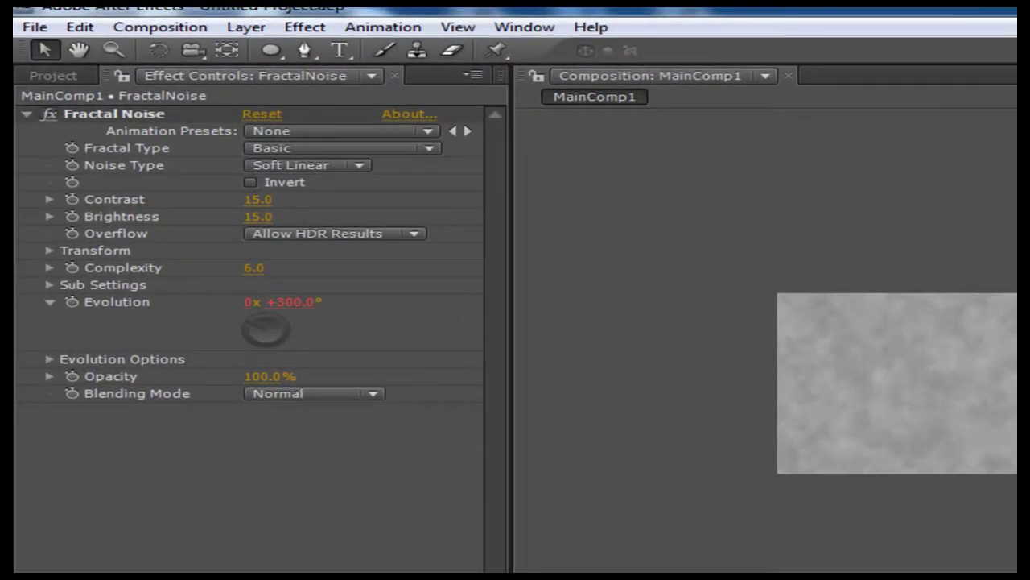
key("space")
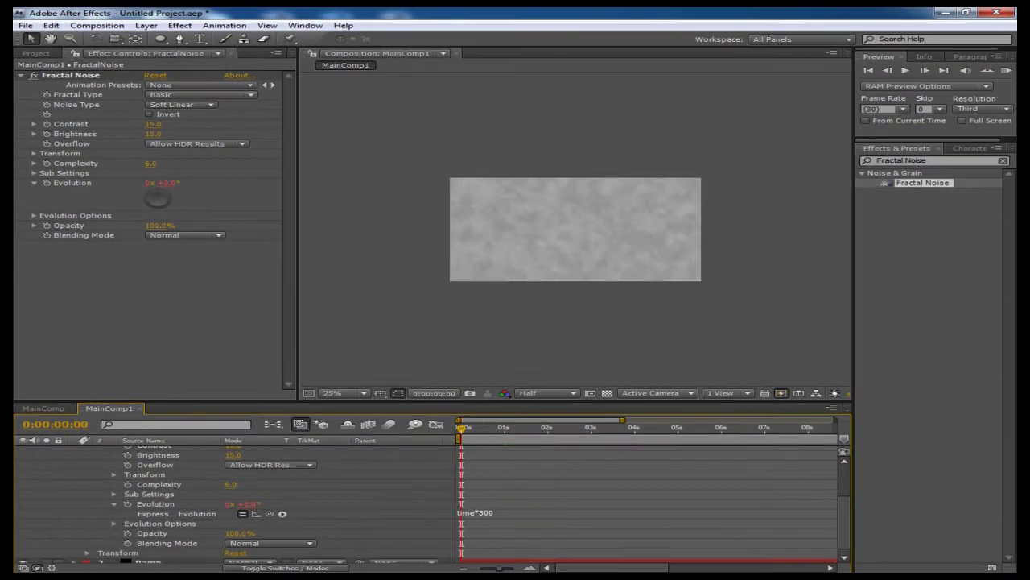
scroll(266, 503, "up", 3)
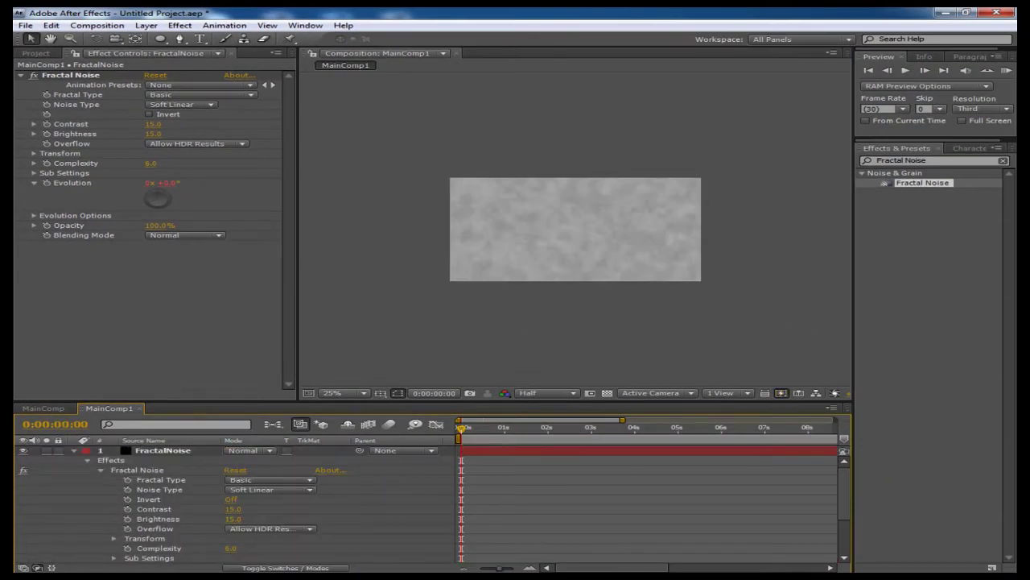
scroll(241, 503, "down", 3)
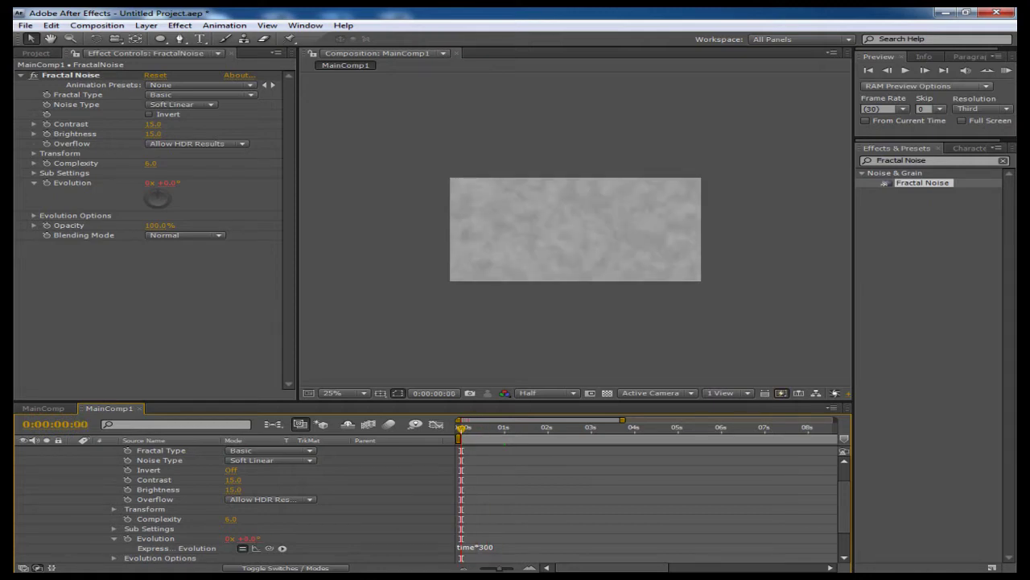
left_click(1006, 70)
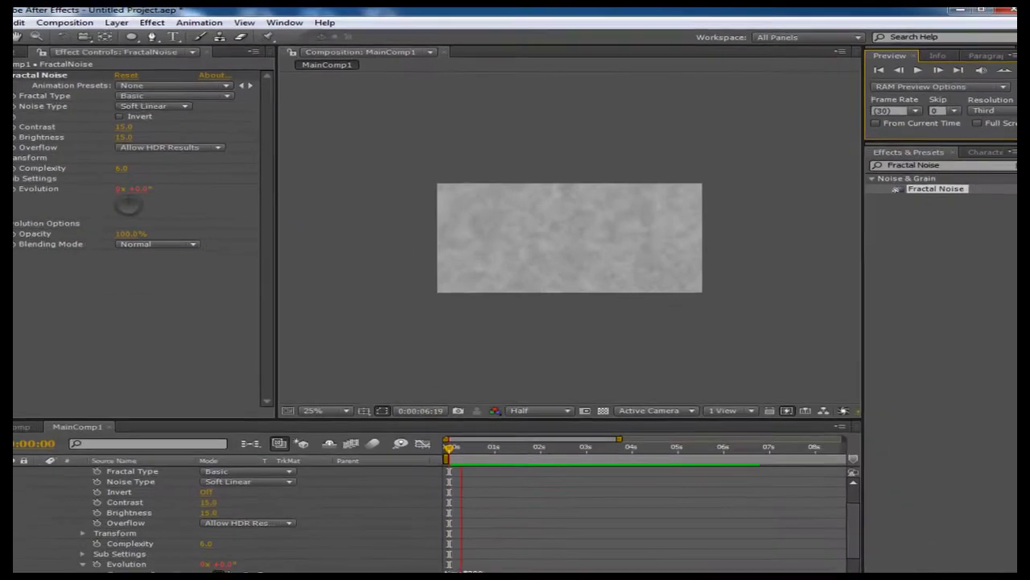
key("space")
scroll(425, 503, "up", 1)
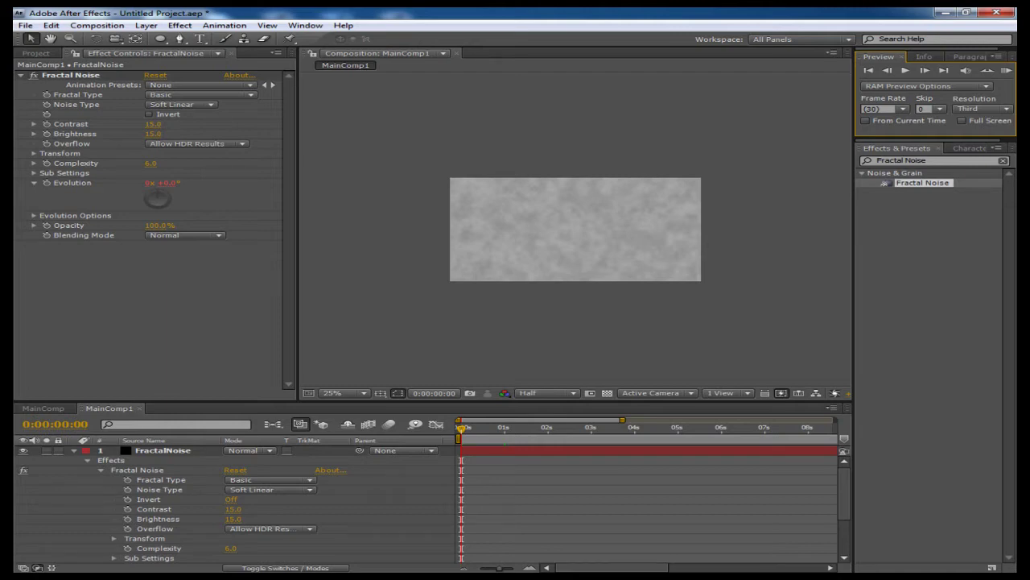
- Keyframe Offset Turbulence from the first frame to 0:00:19:29, moving its end point well beyond the frame's upper-right corner, and preview the motion
left_click(34, 153)
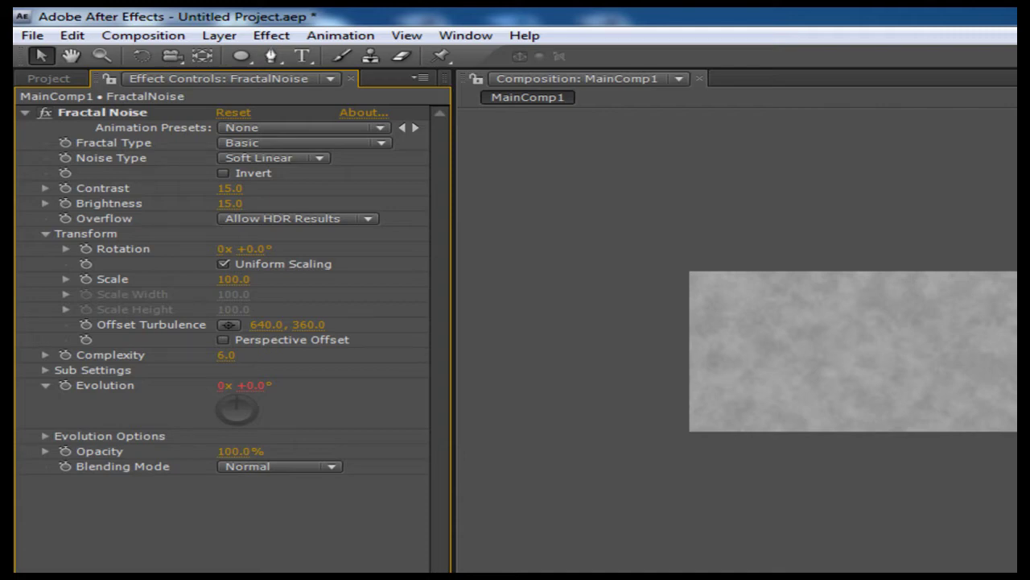
left_click(66, 278)
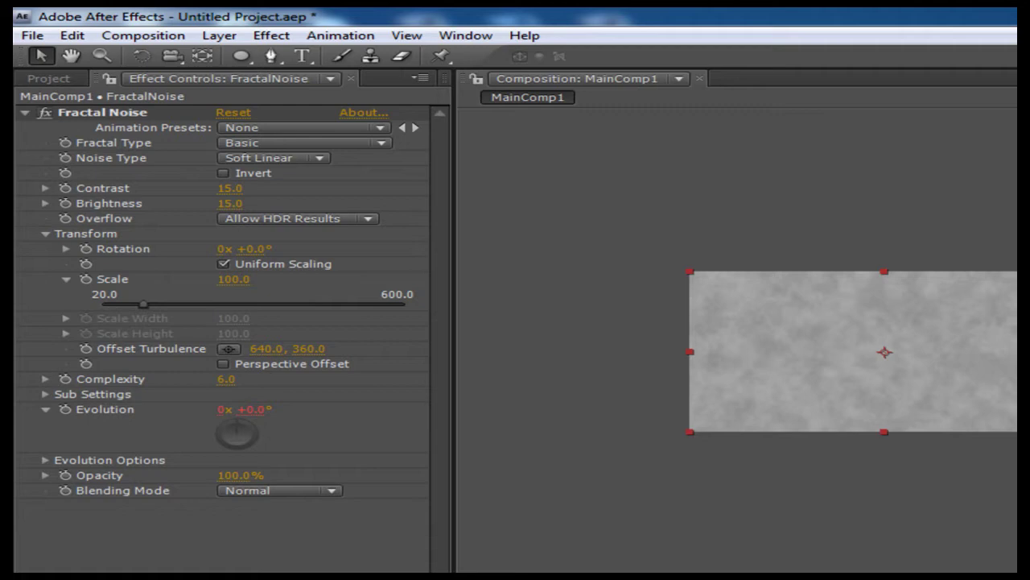
left_click(85, 349)
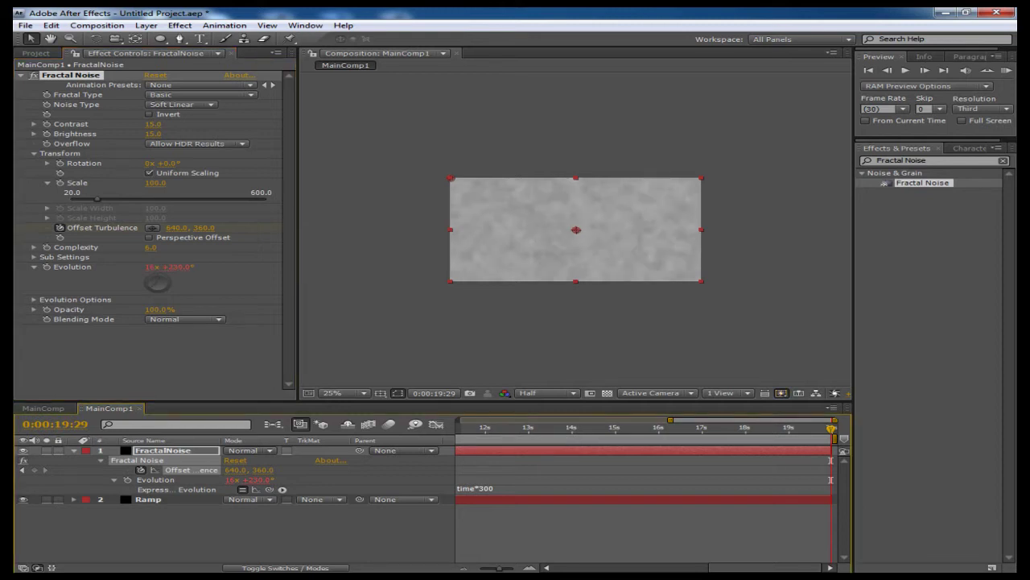
left_click_drag(576, 230, 770, 229)
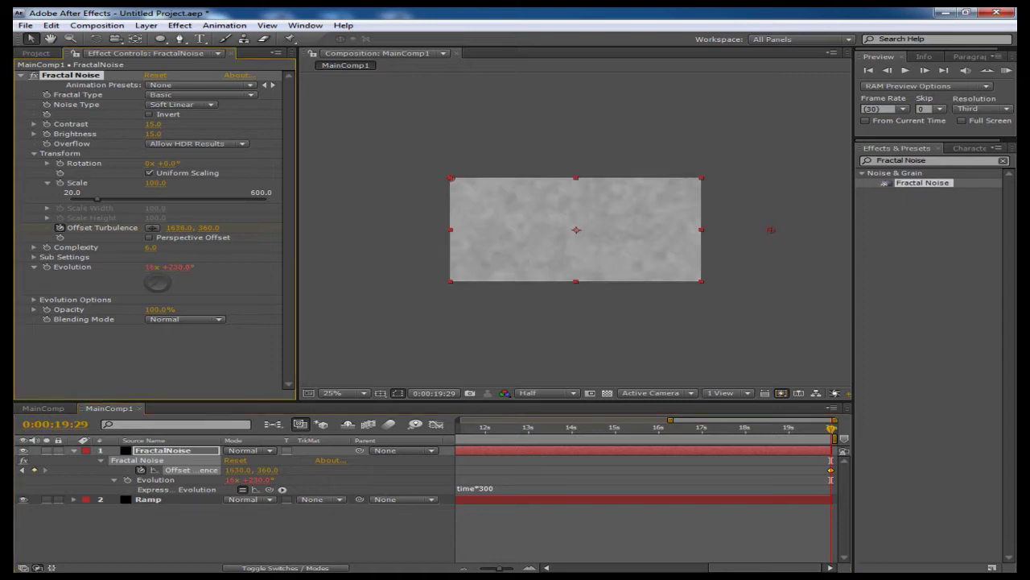
key("comma")
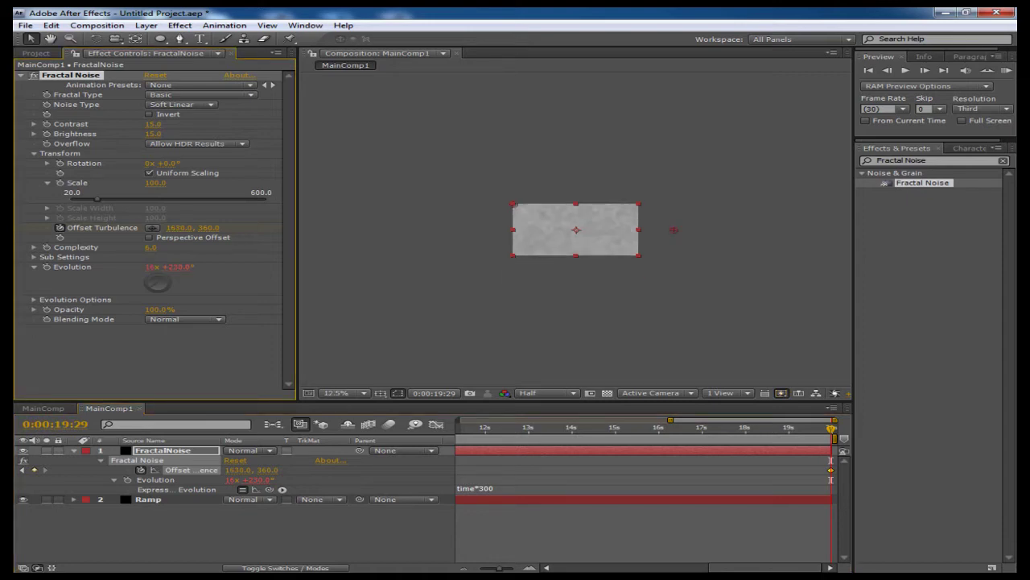
left_click_drag(674, 229, 754, 229)
left_click_drag(757, 229, 757, 128)
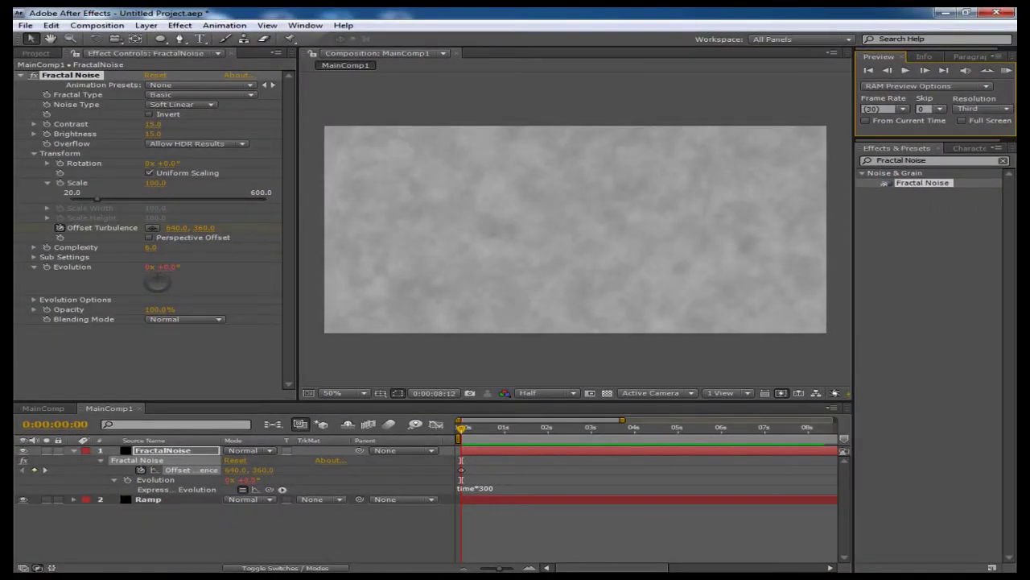
key("space")
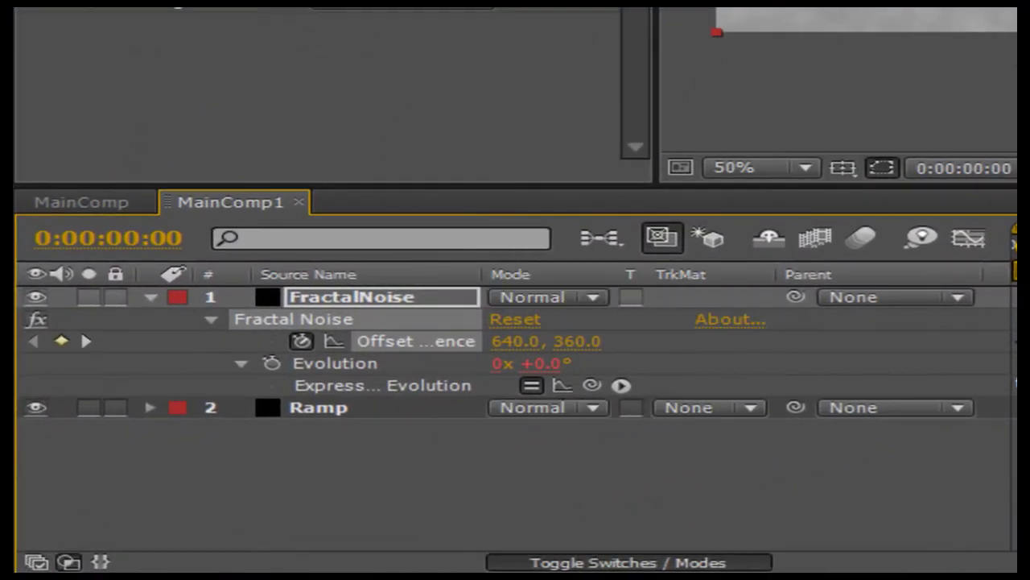
- Set the FractalNoise layer's blending mode to Screen
left_click(628, 561)
left_click(628, 562)
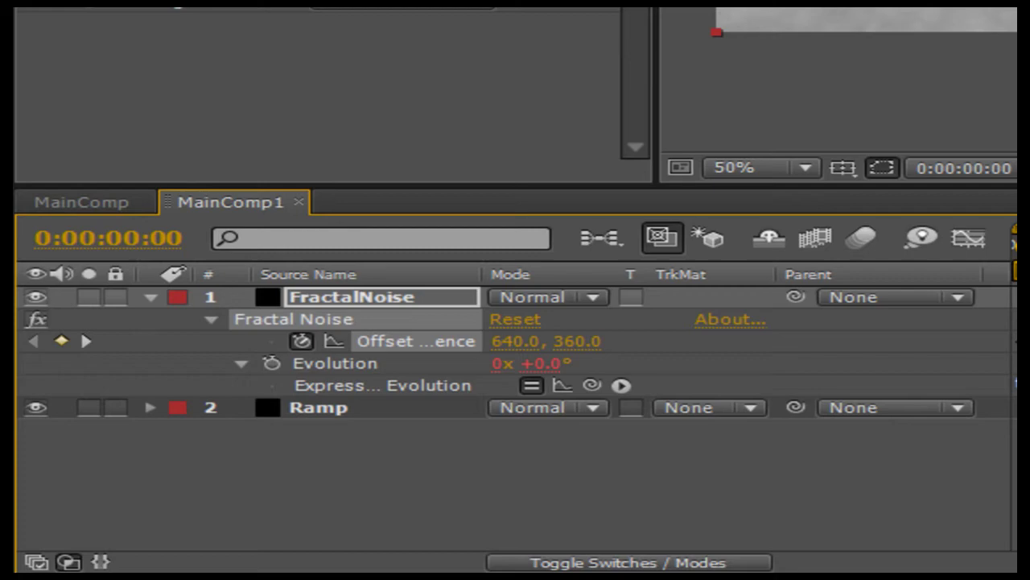
left_click(547, 297)
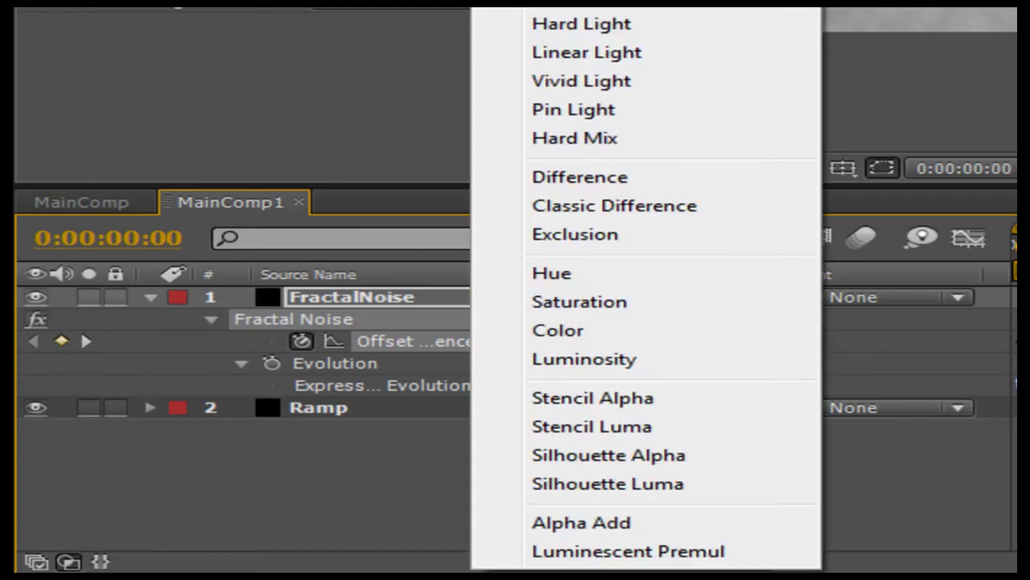
left_click(581, 8)
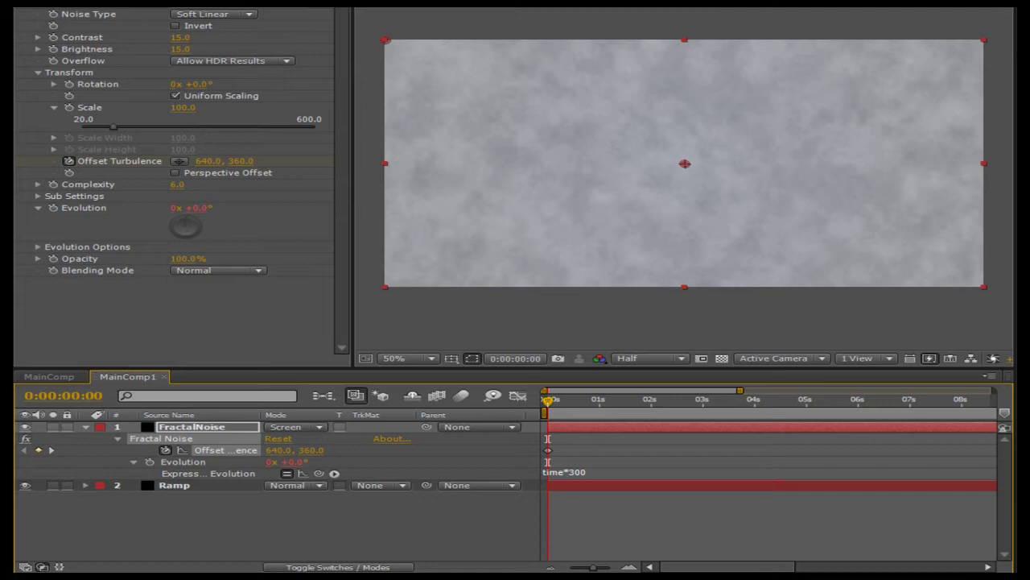
- Reduce the Fractal Noise effect's opacity to 30% and return to the first frame
left_click_drag(187, 258, 136, 258)
key("space")
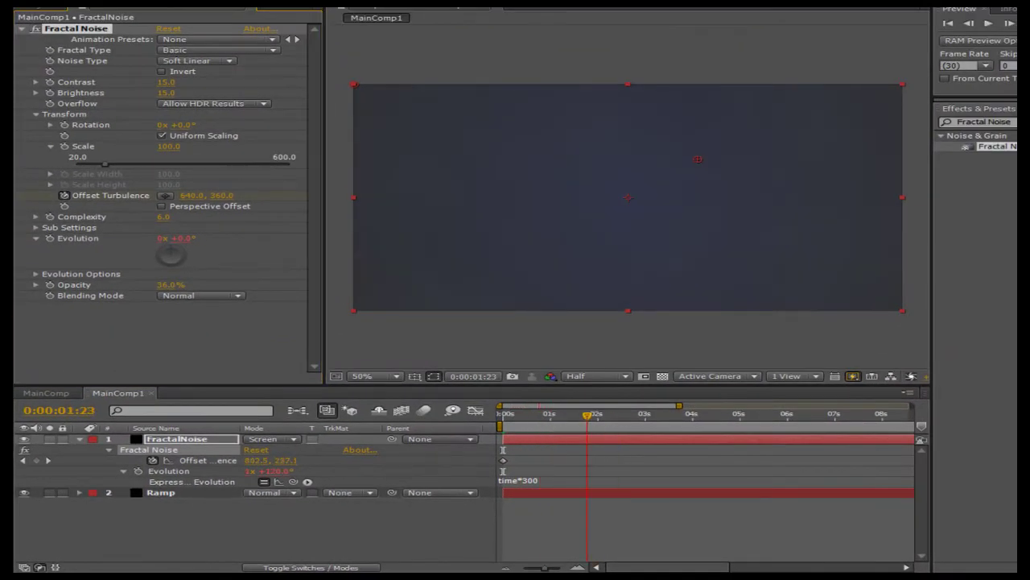
left_click_drag(587, 415, 544, 415)
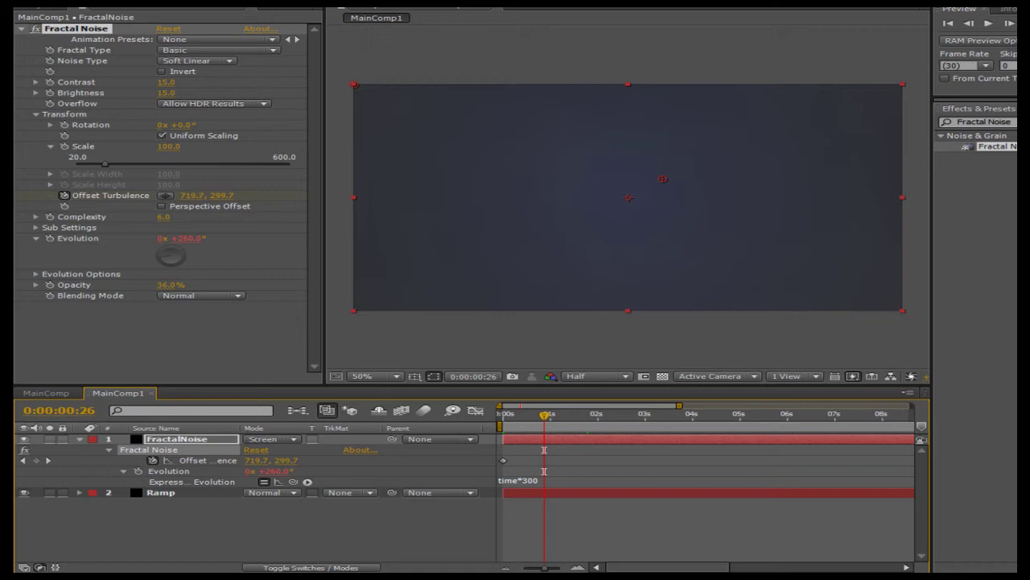
left_click(170, 285)
type("30")
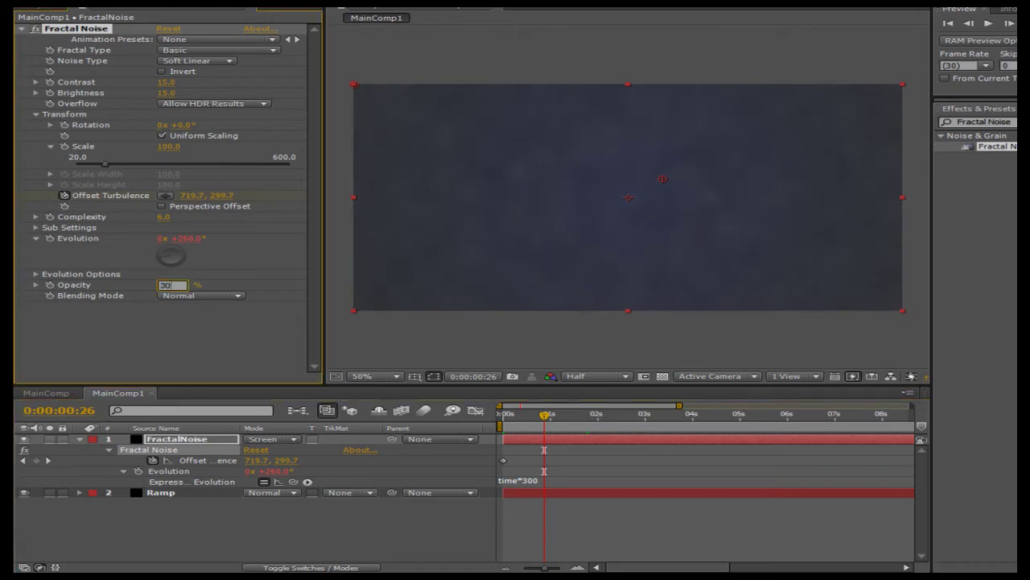
key("Return")
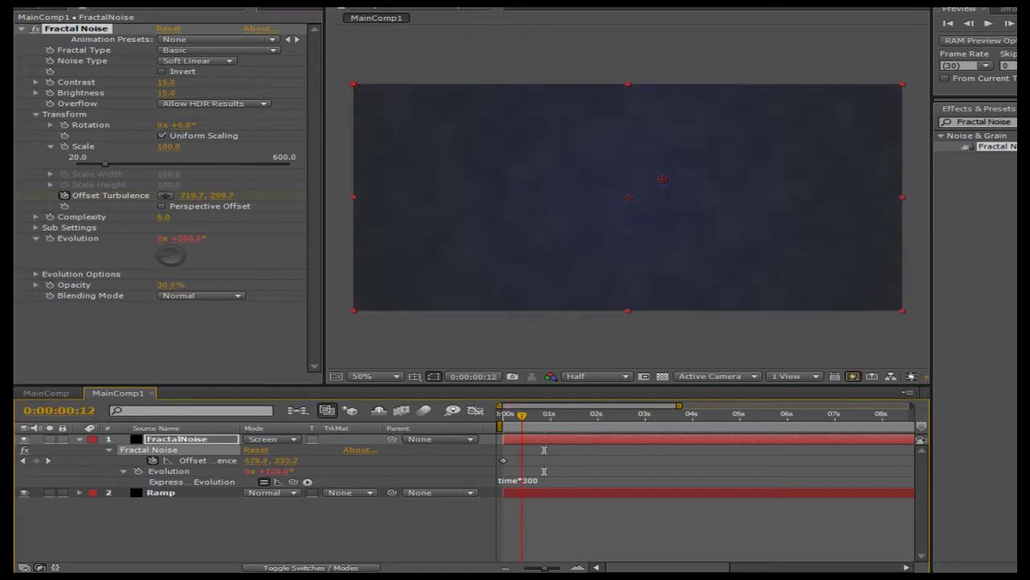
key("Home")
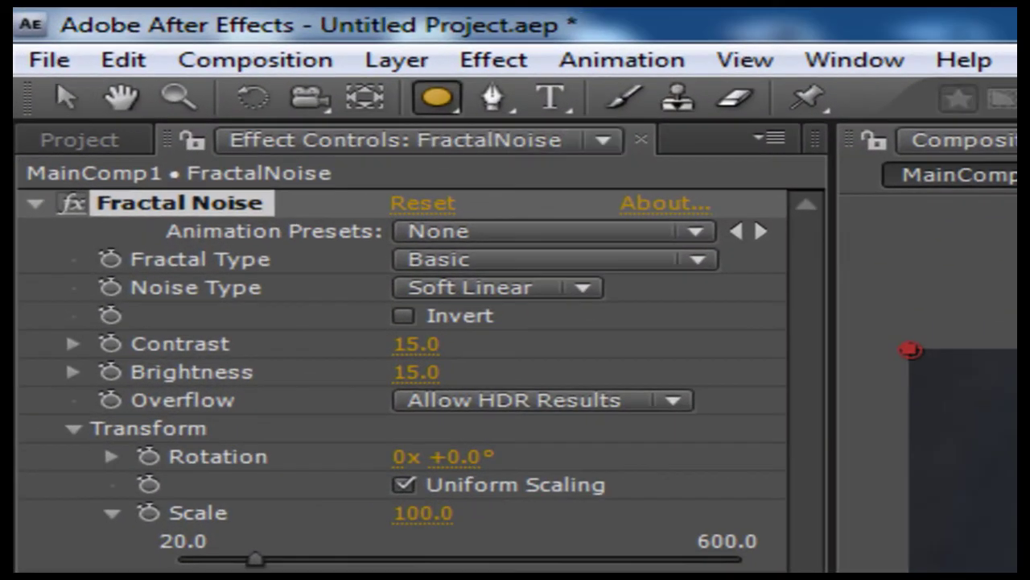
- Draw 32 ellipse masks of varied sizes on the FractalNoise layer, scattered across its lower two thirds and densest near the bottom edge
left_click(437, 98)
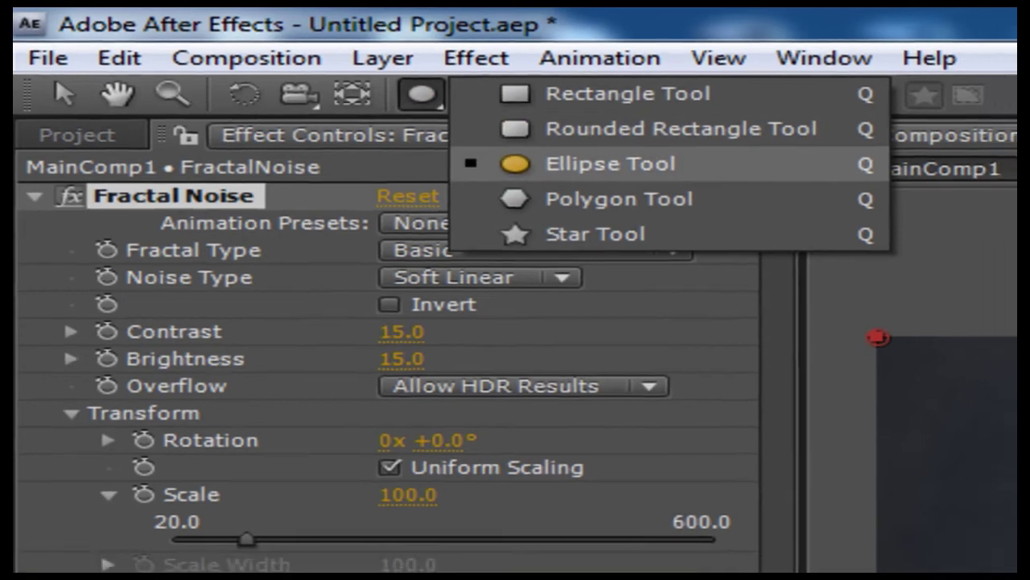
left_click(630, 168)
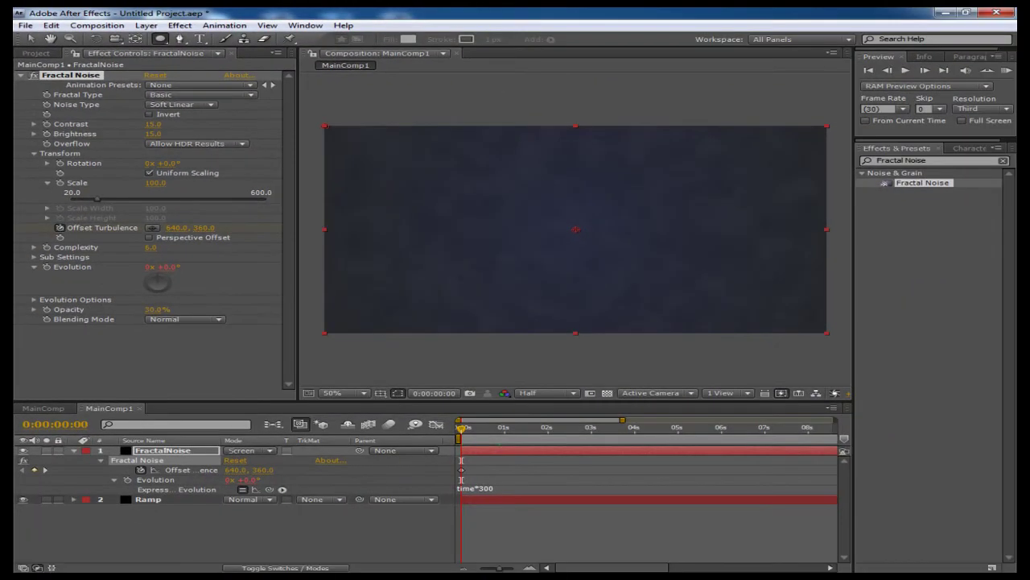
left_click_drag(342, 258, 494, 305)
left_click_drag(404, 304, 362, 319)
left_click_drag(437, 313, 475, 326)
left_click_drag(548, 298, 518, 318)
mouse_move(491, 260)
left_mouse_down()
mouse_move(523, 280)
mouse_move(611, 294)
mouse_move(570, 291)
mouse_move(611, 322)
mouse_move(636, 324)
left_mouse_up()
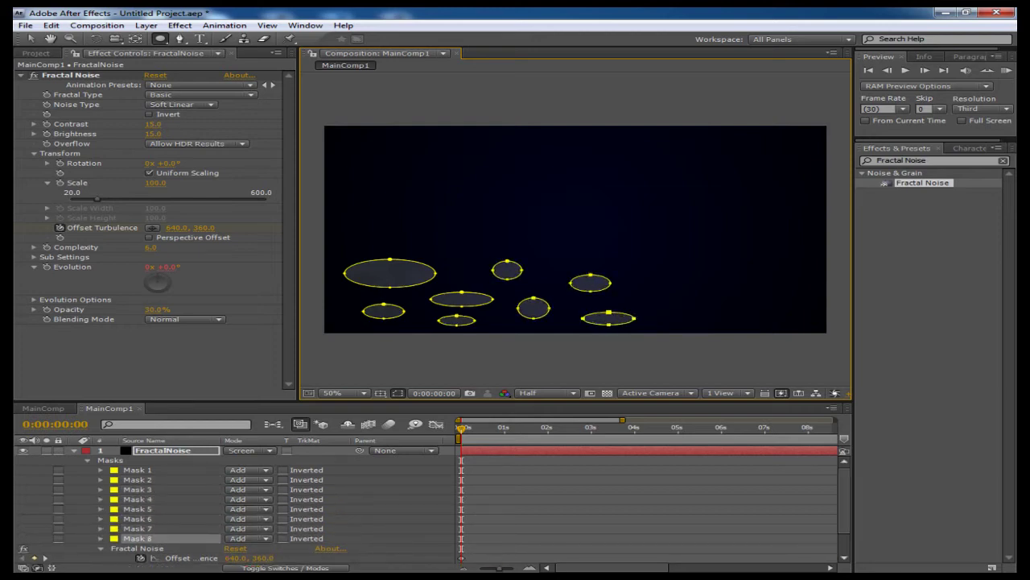
left_click_drag(718, 287, 666, 312)
left_click_drag(755, 285, 737, 322)
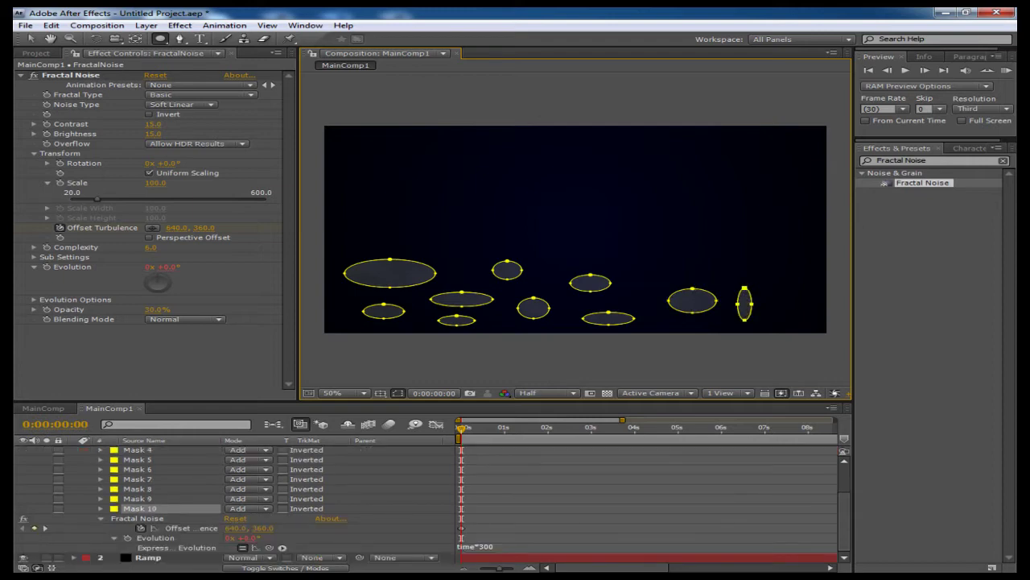
left_click_drag(803, 303, 778, 327)
left_click_drag(802, 264, 759, 277)
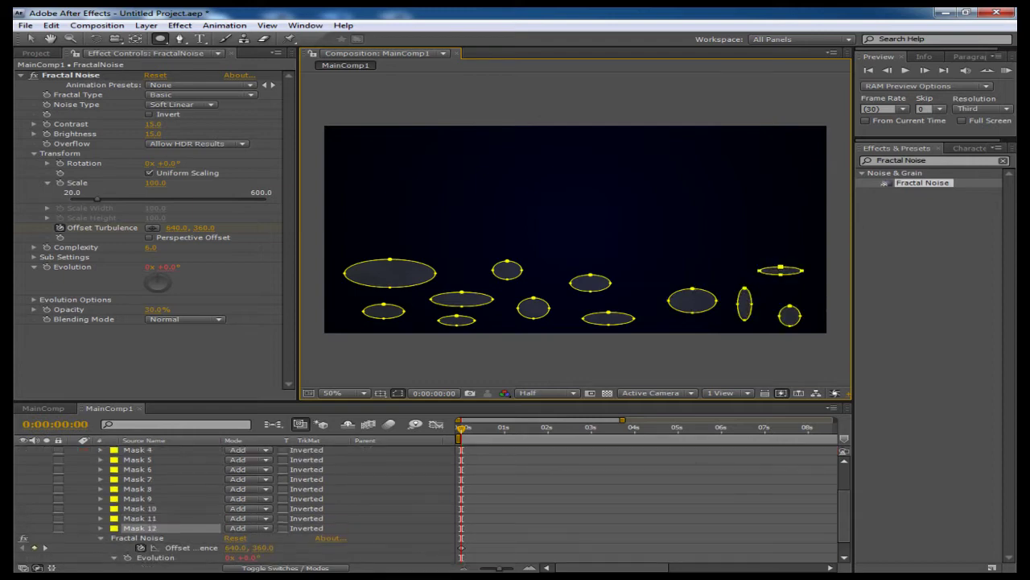
left_click_drag(650, 272, 718, 285)
left_click_drag(644, 251, 604, 265)
left_click_drag(572, 229, 550, 252)
left_click_drag(437, 188, 387, 211)
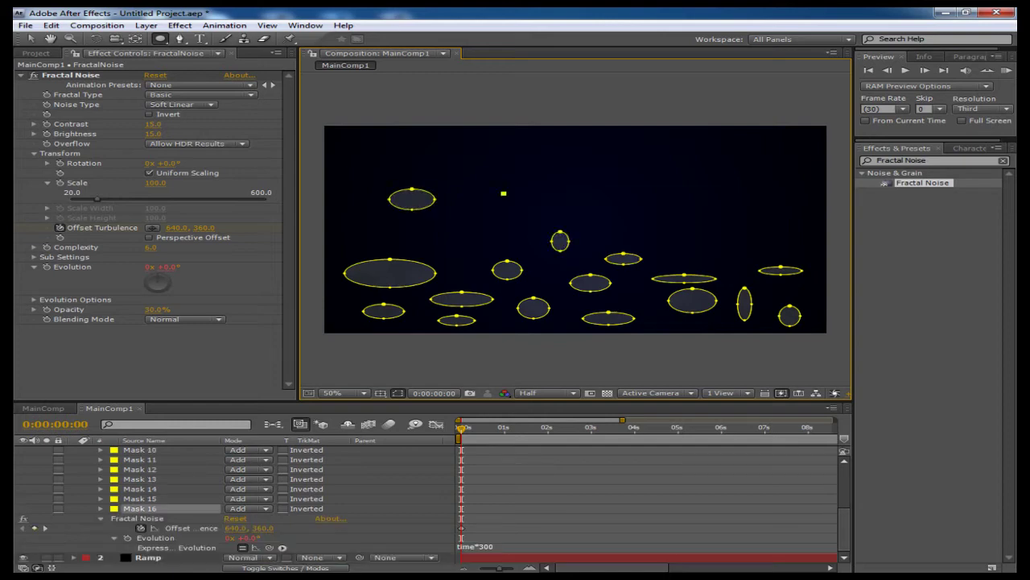
left_click_drag(503, 194, 573, 210)
left_click_drag(688, 191, 720, 214)
left_click_drag(641, 200, 667, 229)
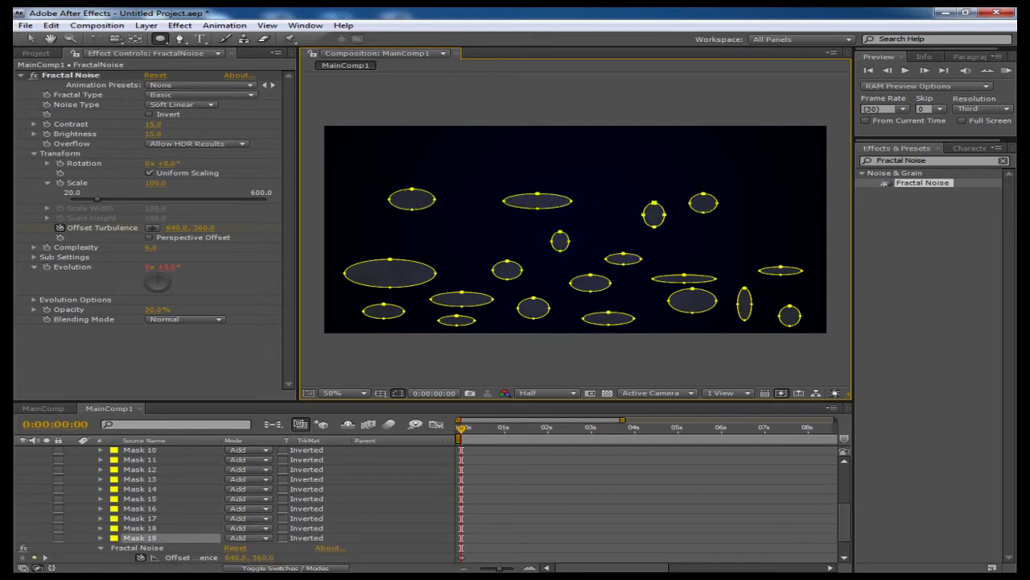
left_click_drag(789, 212, 752, 235)
left_click_drag(491, 228, 441, 238)
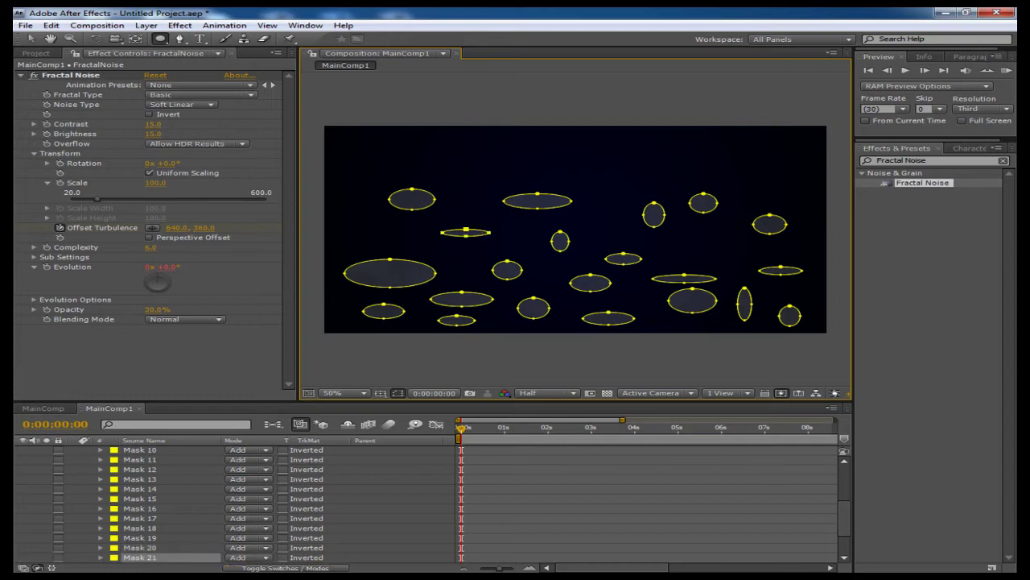
left_click_drag(364, 229, 349, 246)
mouse_move(352, 286)
left_mouse_down()
mouse_move(329, 307)
mouse_move(418, 331)
left_mouse_up()
mouse_move(542, 320)
left_mouse_down()
mouse_move(553, 328)
mouse_move(487, 330)
left_mouse_up()
mouse_move(637, 292)
left_mouse_down()
mouse_move(683, 324)
mouse_move(739, 327)
left_mouse_up()
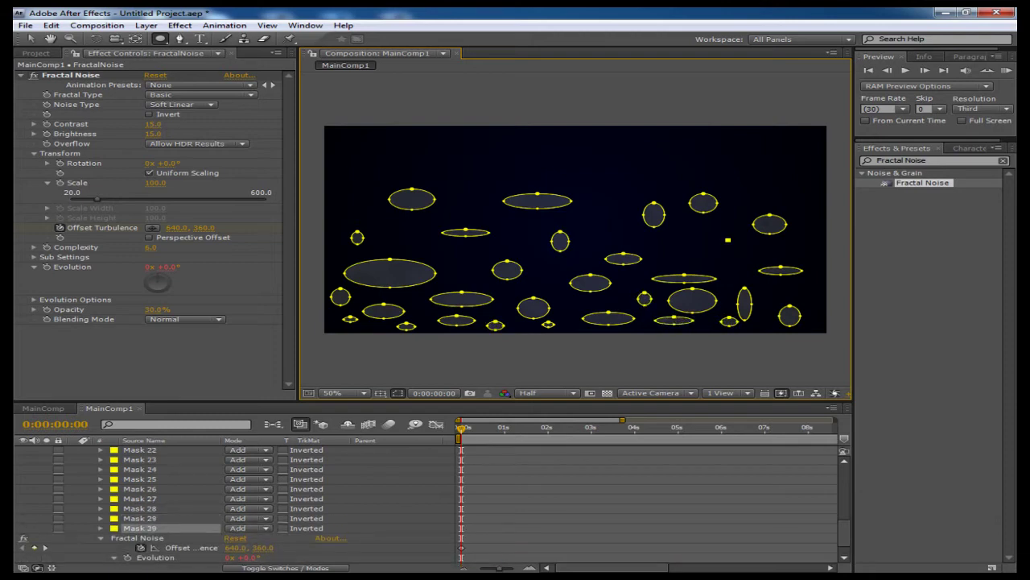
left_click_drag(730, 238, 686, 249)
left_click_drag(611, 219, 598, 229)
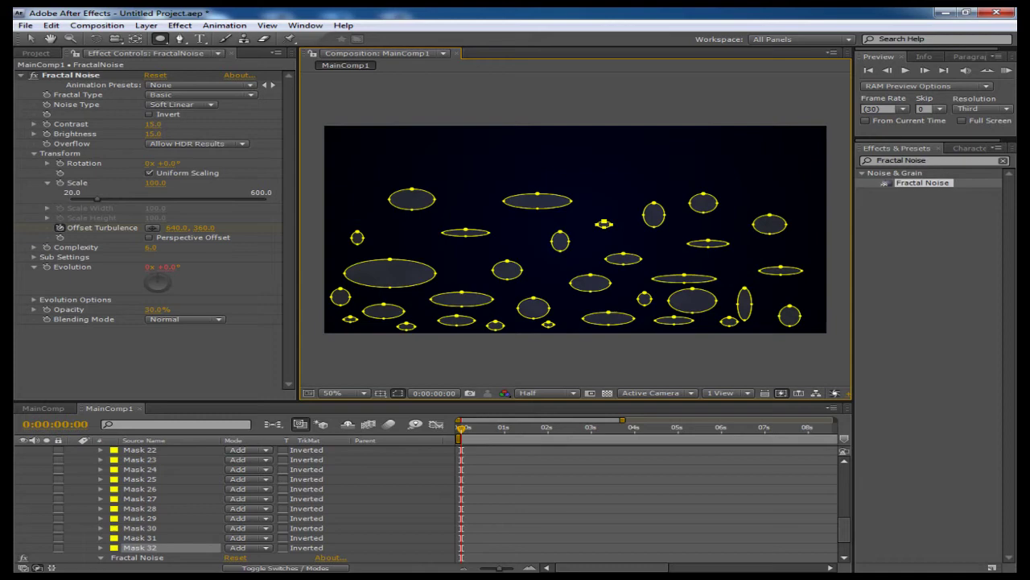
scroll(241, 499, "up", 8)
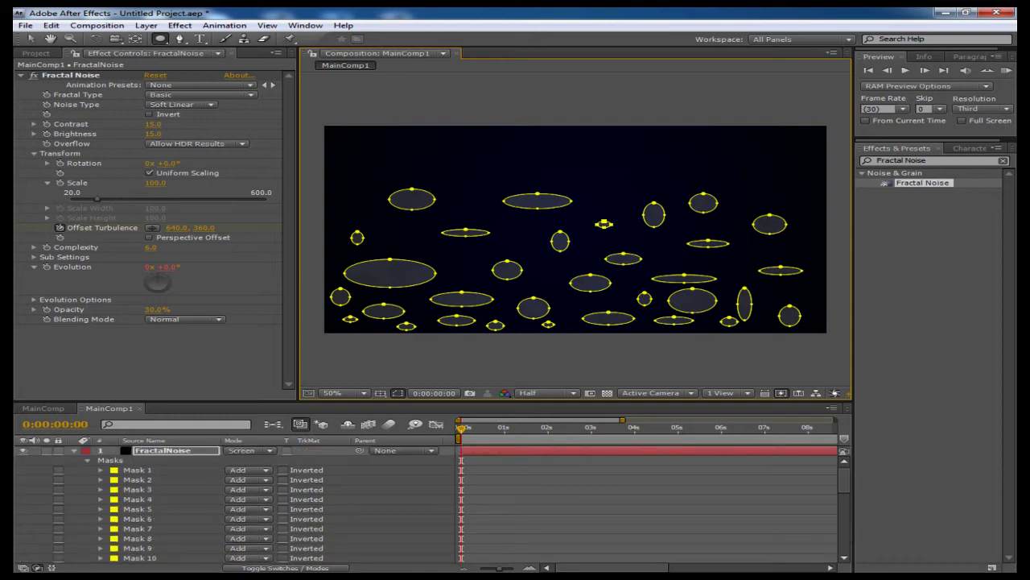
- Set the Mask Feather of all the FractalNoise layer's masks to 313 pixels and preview the animation from the first frame
scroll(241, 499, "down", 10)
scroll(242, 499, "up", 9)
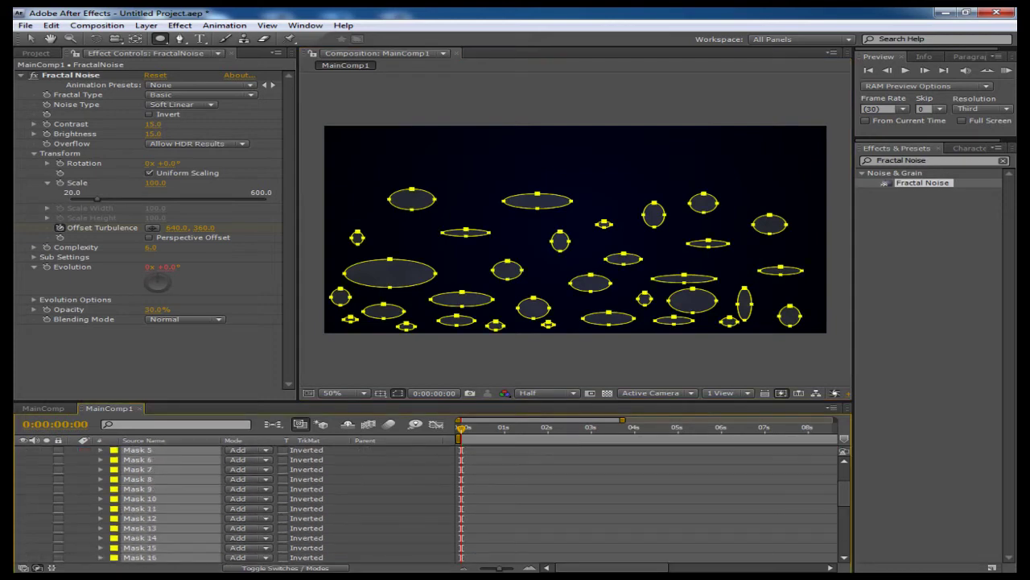
scroll(242, 499, "down", 1)
scroll(242, 500, "up", 1)
key("f")
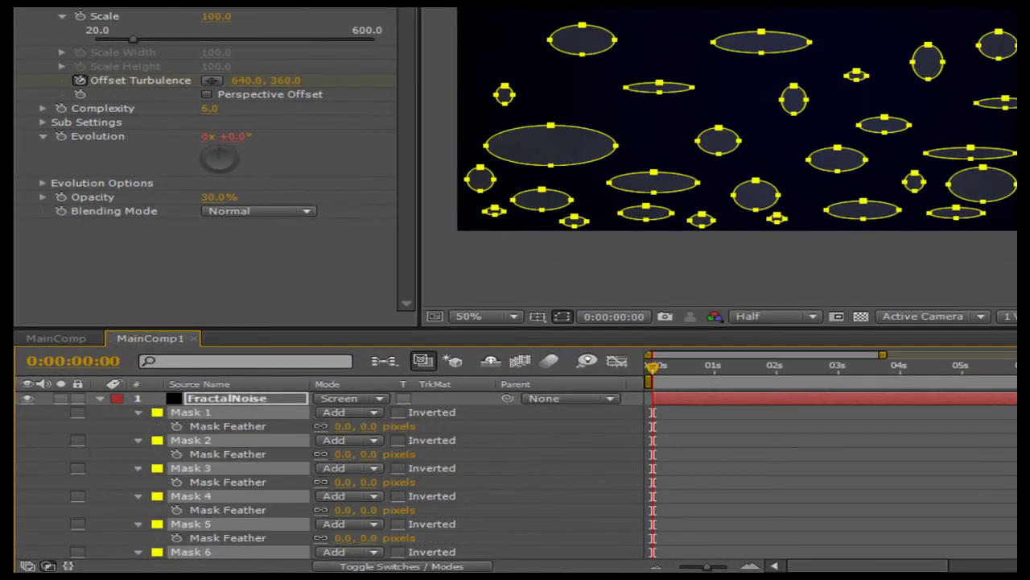
left_click_drag(343, 426, 595, 425)
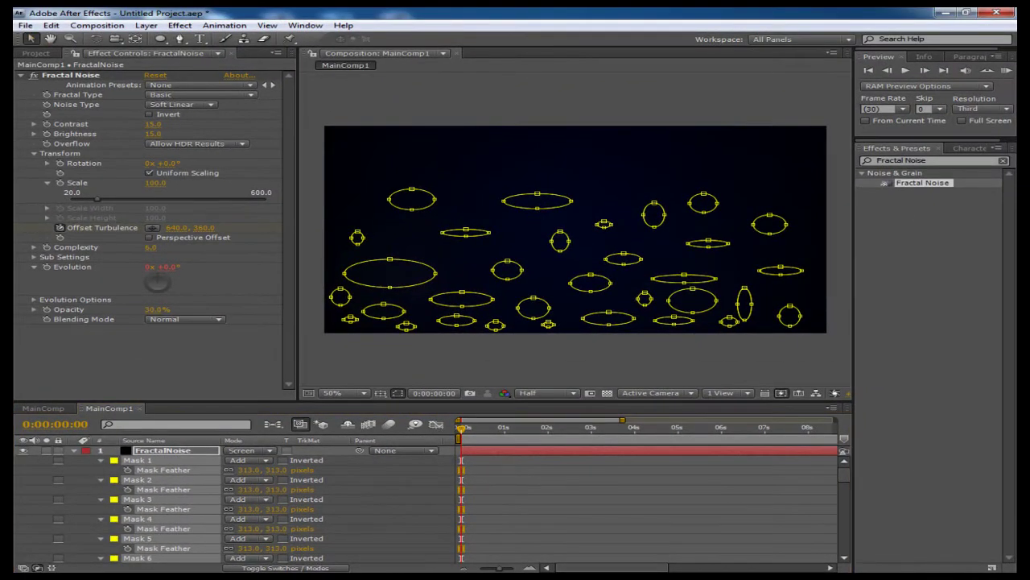
left_click(575, 229)
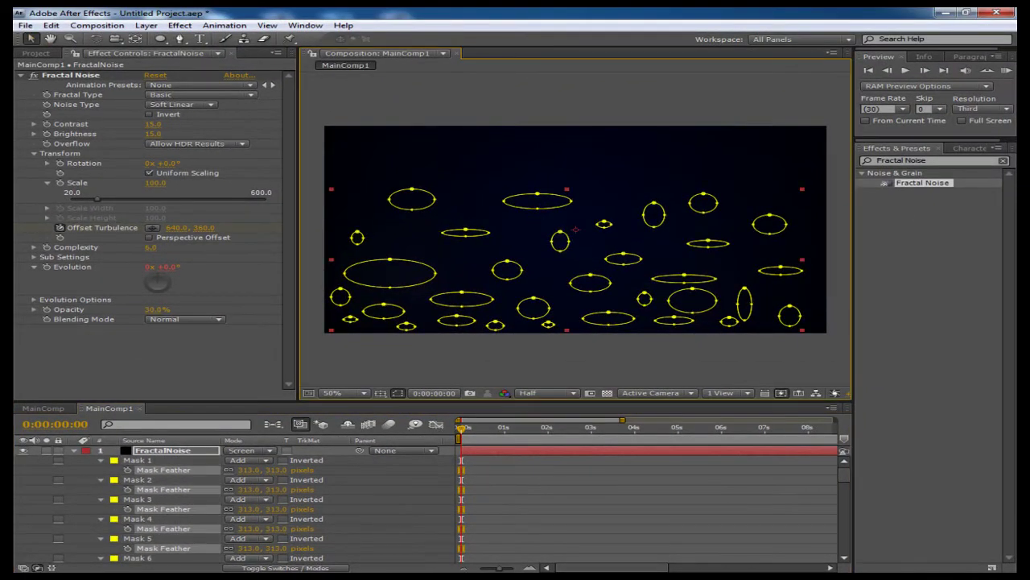
key("ctrl+shift+a")
mouse_move(461, 428)
left_mouse_down()
mouse_move(486, 428)
mouse_move(460, 428)
left_mouse_up()
left_click(1007, 70)
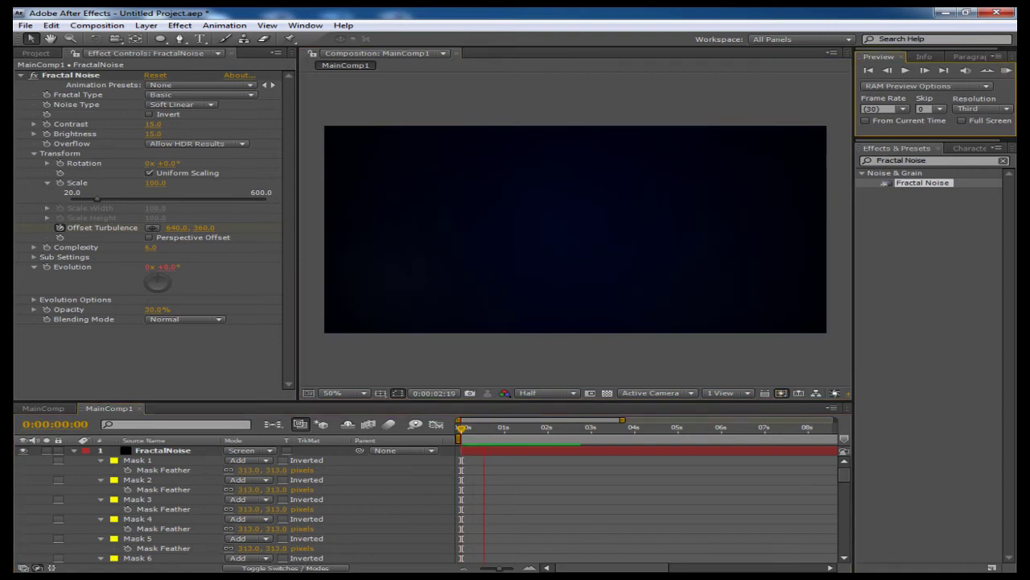
- Raise the Fractal Noise effect's opacity to 50% and preview the animation
left_click(159, 309)
type("50")
key("Return")
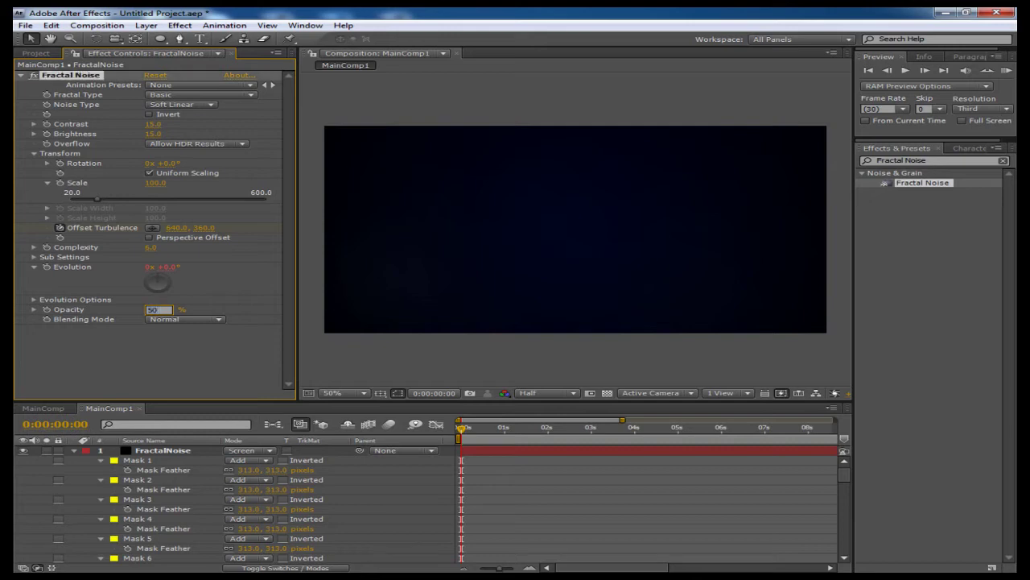
left_click(575, 362)
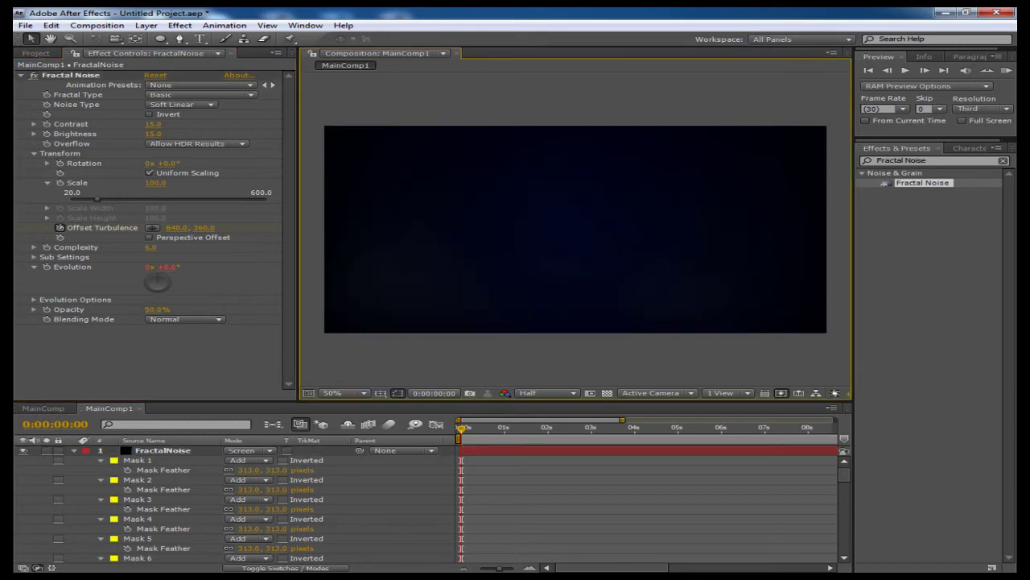
key("KP_0")
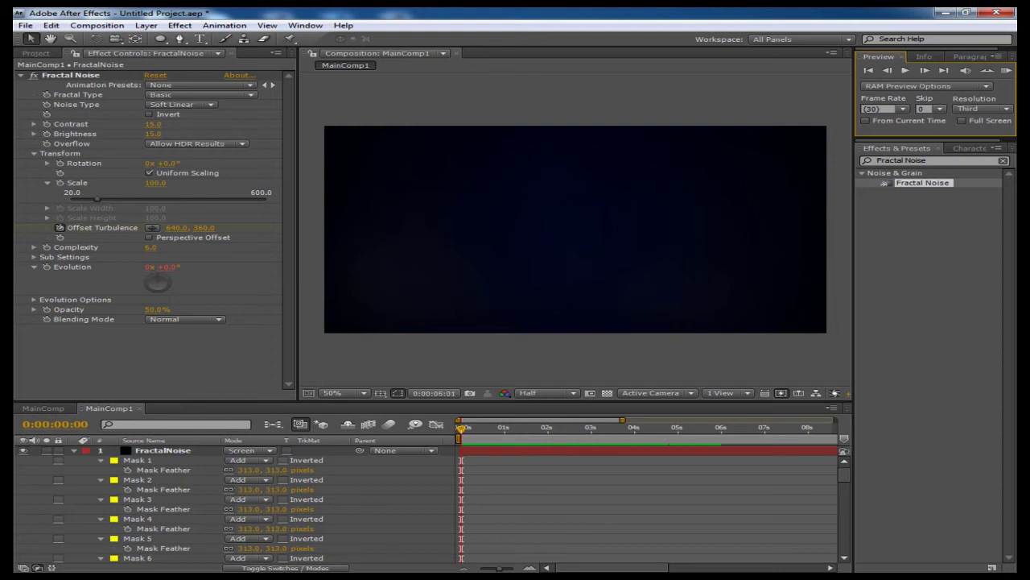
key("space")
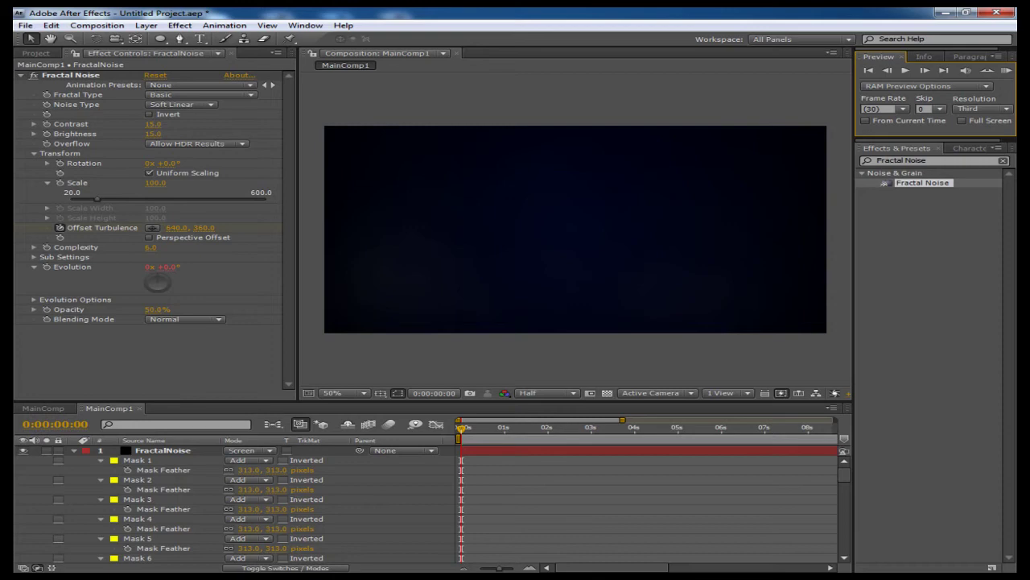
- Set the Fractal Noise effect's opacity to 65%
left_click(156, 309)
type("65")
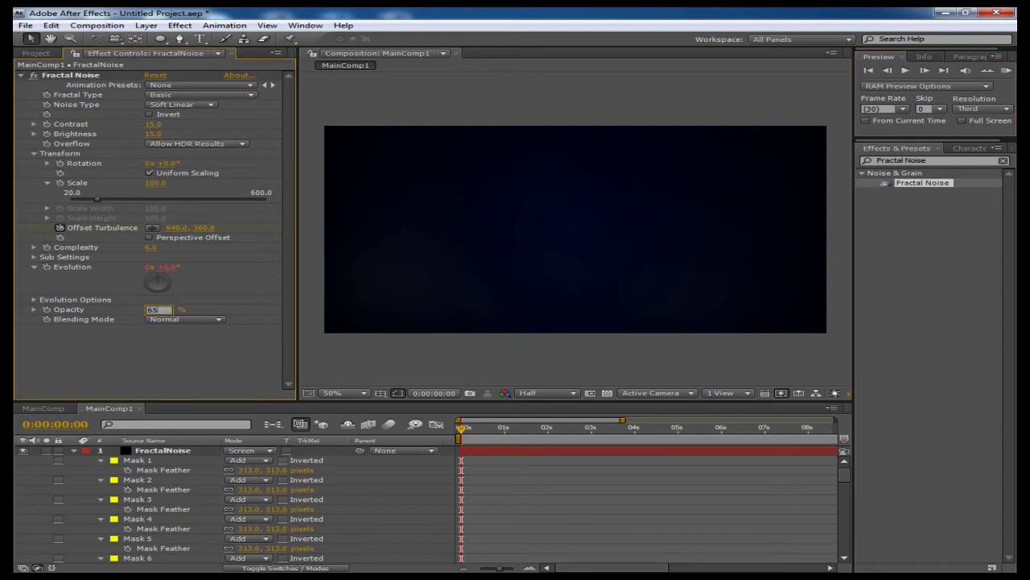
key("Return")
left_click(575, 362)
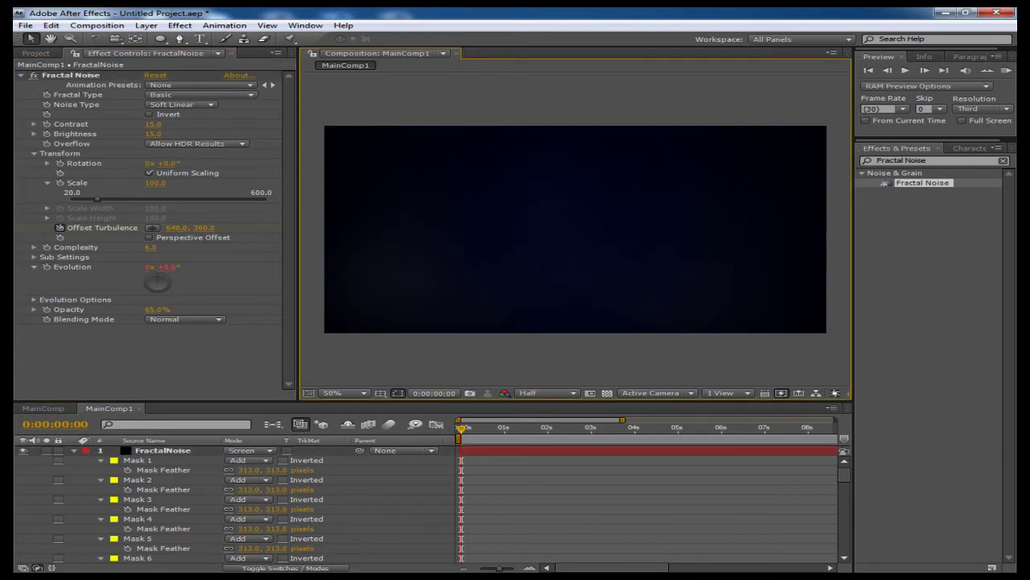
- Apply the Curves effect to the FractalNoise layer and bend its RGB curve into a gentle S shape
left_click(878, 160)
type("Curves")
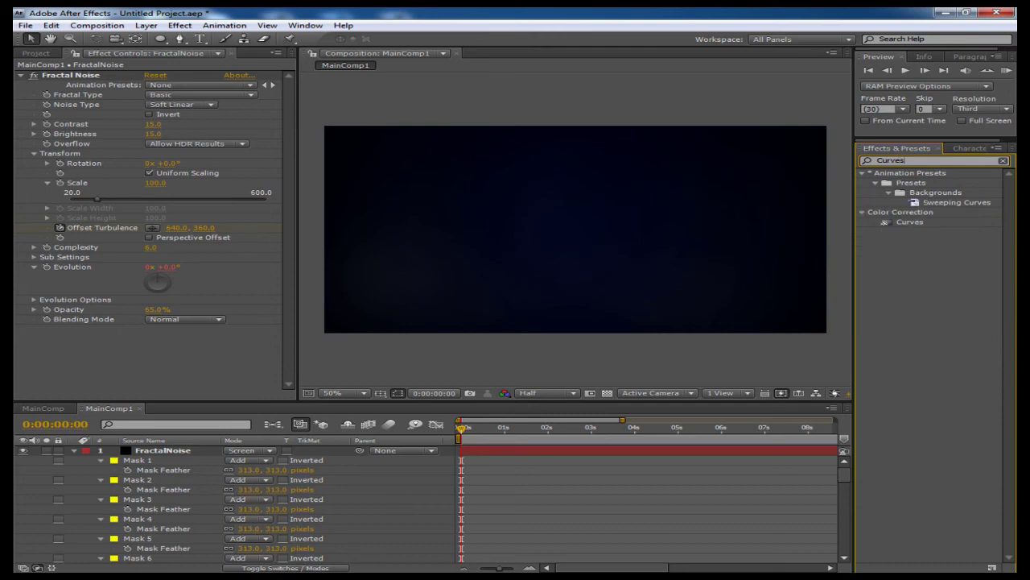
left_click_drag(910, 221, 173, 450)
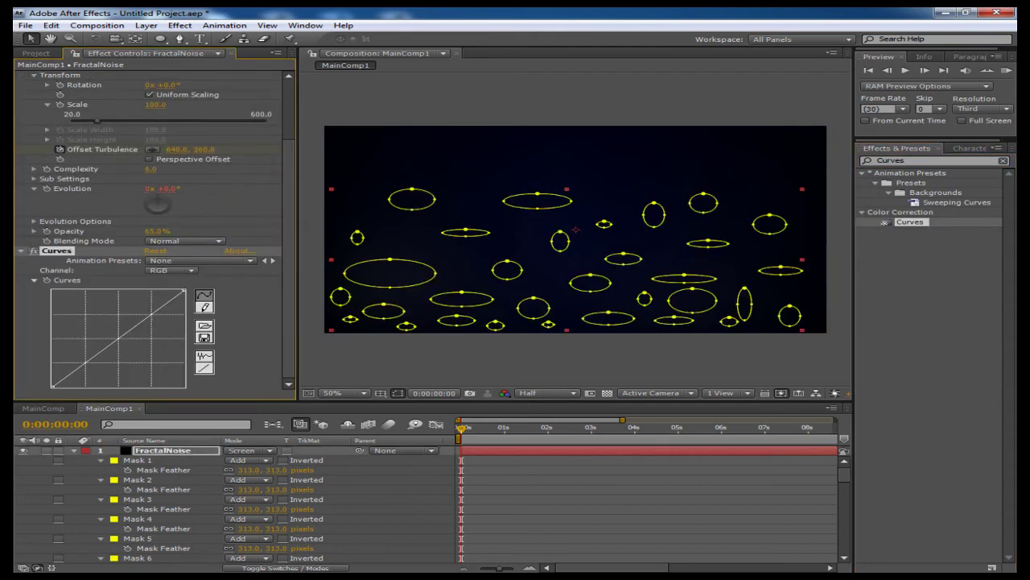
left_click_drag(100, 352, 140, 321)
- Raise the middle of the Curves effect's Blue channel slightly and preview the animation
left_click(170, 270)
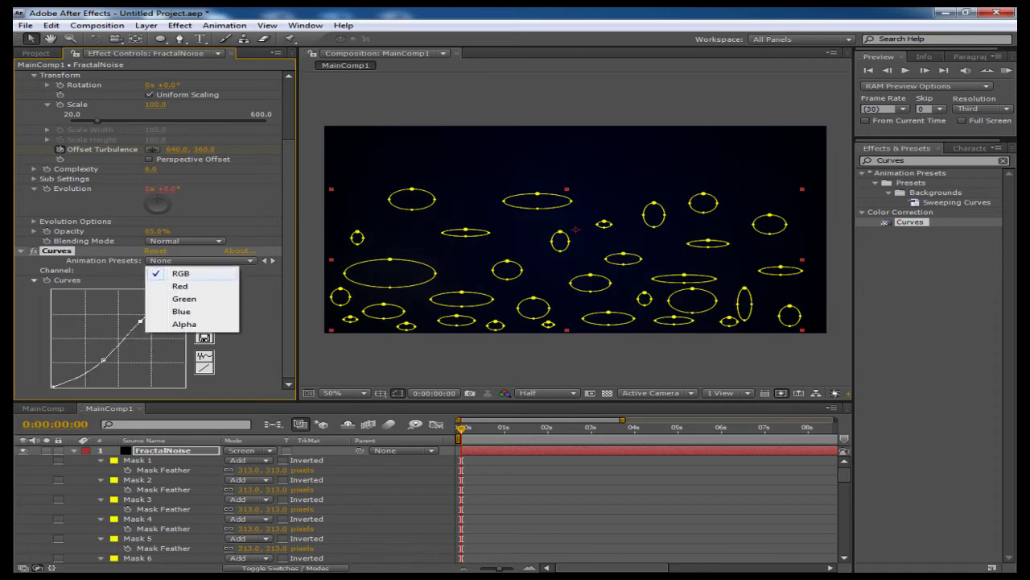
left_click(185, 311)
left_click_drag(113, 342, 113, 334)
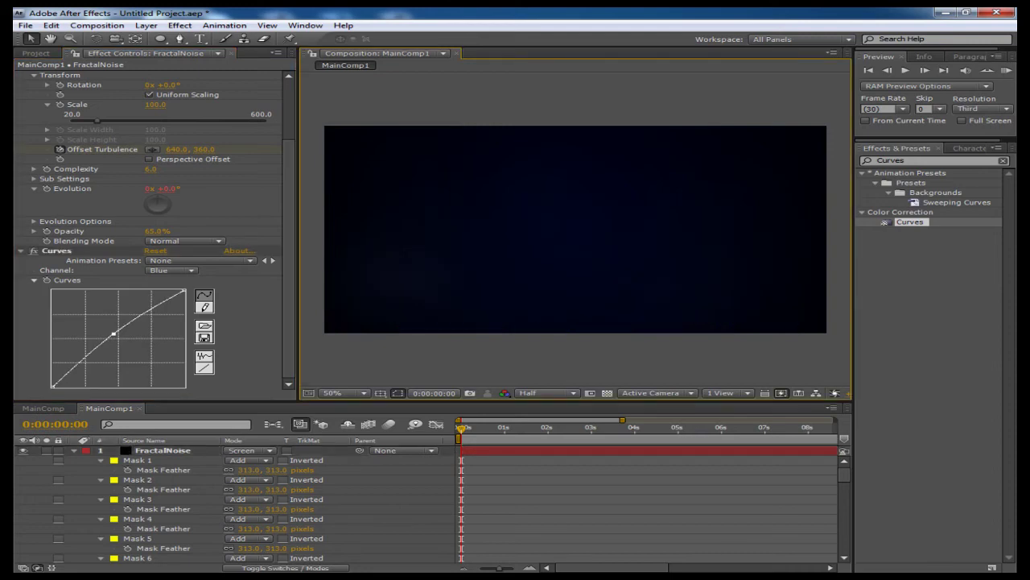
key("space")
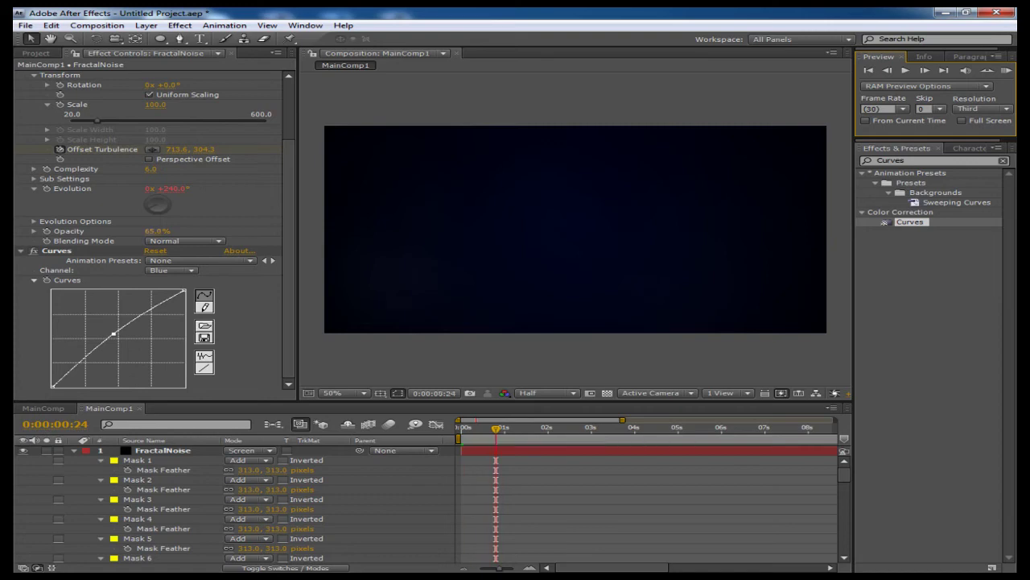
- Increase the Fractal Noise effect's opacity to 80%
left_click(156, 231)
type("80")
key("Return")
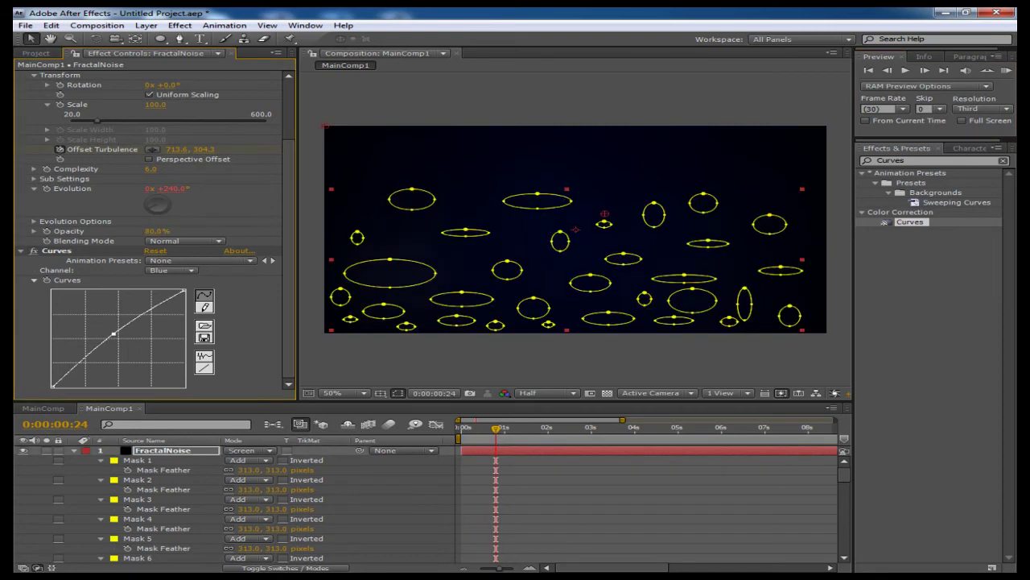
left_click(574, 363)
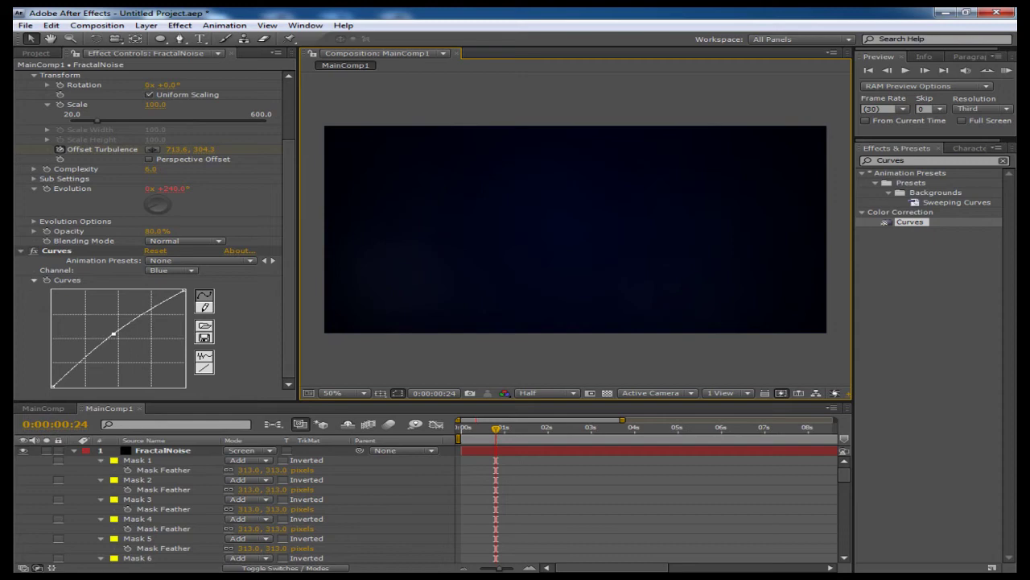
- Raise both control points of the Curves effect's RGB channel slightly and preview the animation from the first frame
left_click(171, 269)
left_click(178, 231)
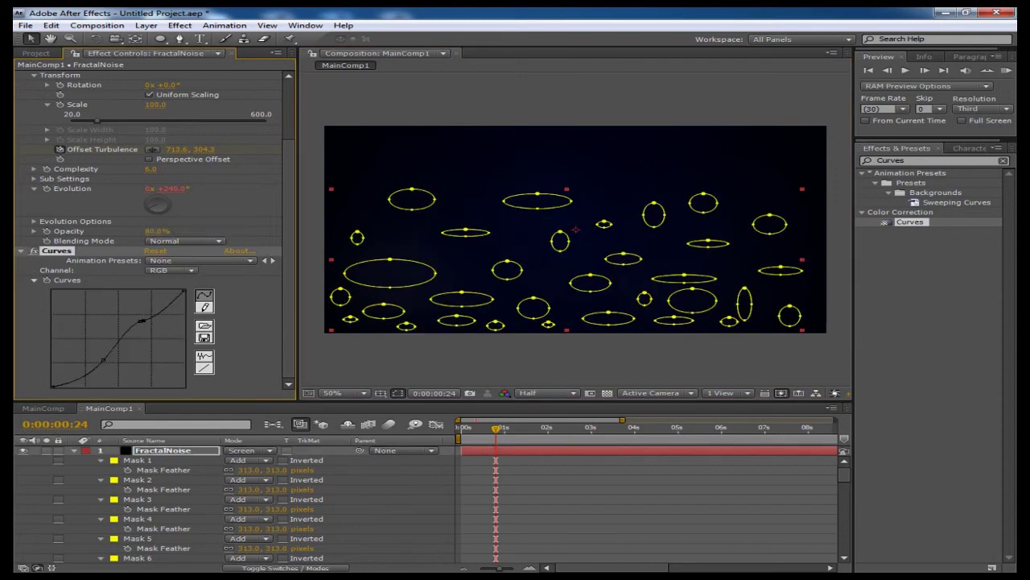
left_click_drag(103, 360, 97, 352)
left_click_drag(140, 321, 136, 316)
left_click(379, 358)
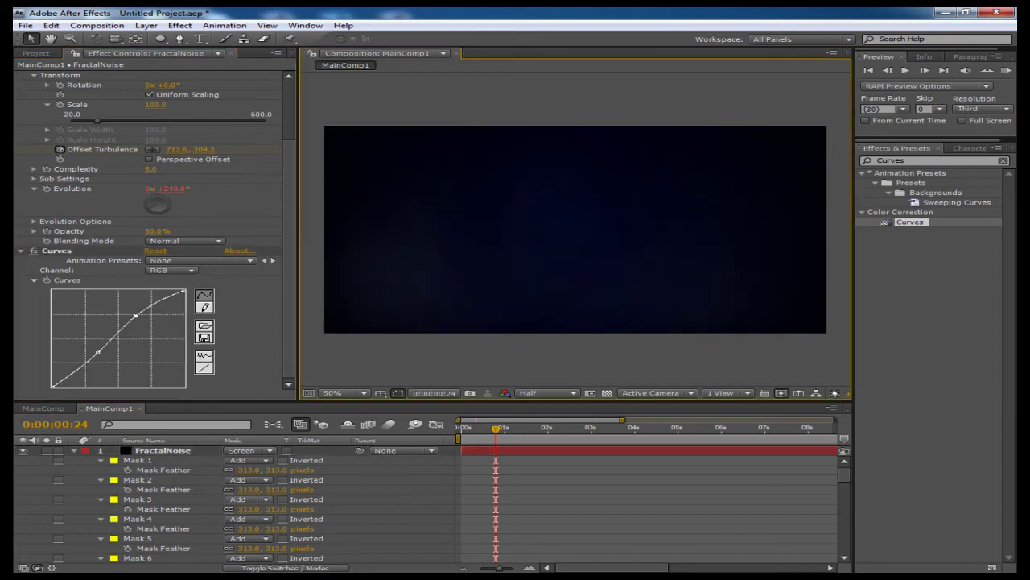
scroll(649, 493, "right", 2)
scroll(649, 492, "left", 2)
left_click_drag(496, 428, 462, 429)
left_click(1006, 70)
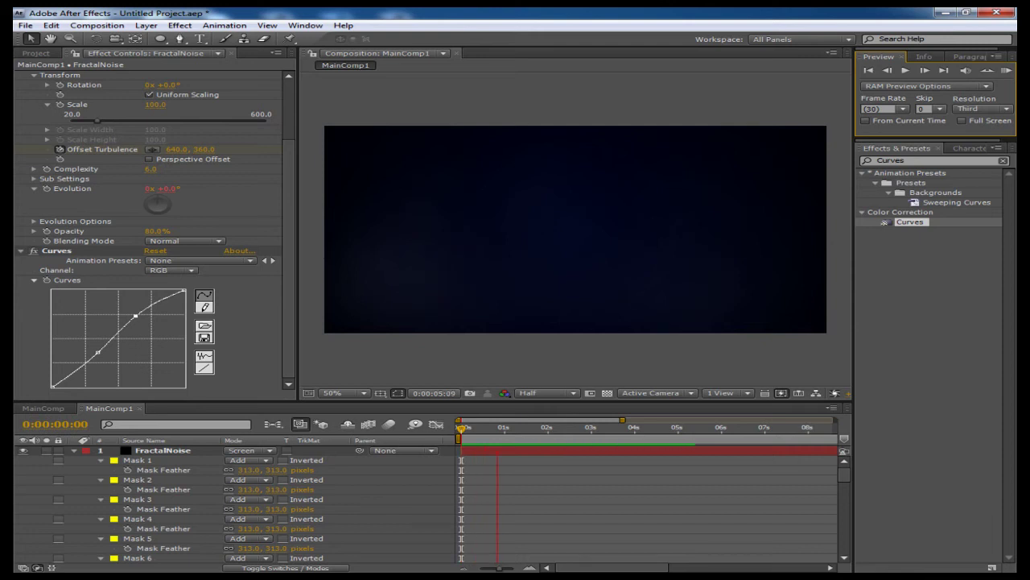
key("space")
- Move the Offset Turbulence end keyframe at 0:00:19:29 farther out to 6041, -2712 on the FractalNoise layer
scroll(241, 503, "down", 10)
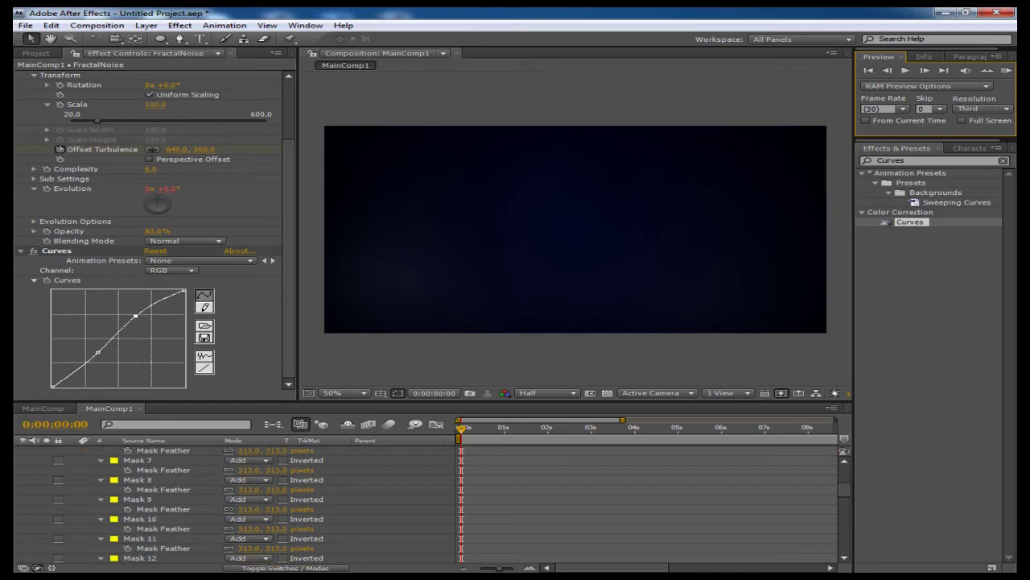
scroll(241, 503, "up", 10)
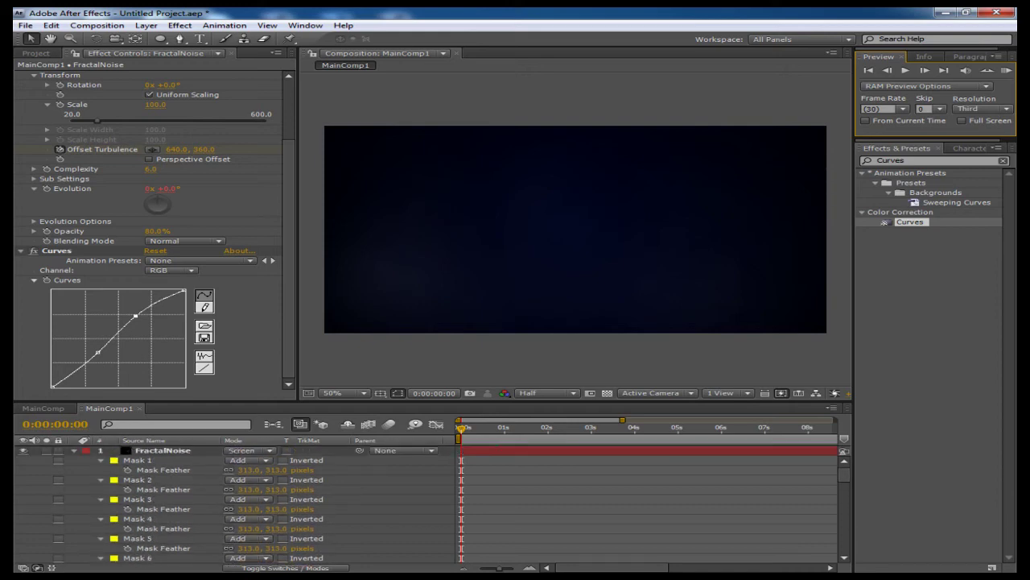
left_click(163, 450)
scroll(153, 233, "up", 3)
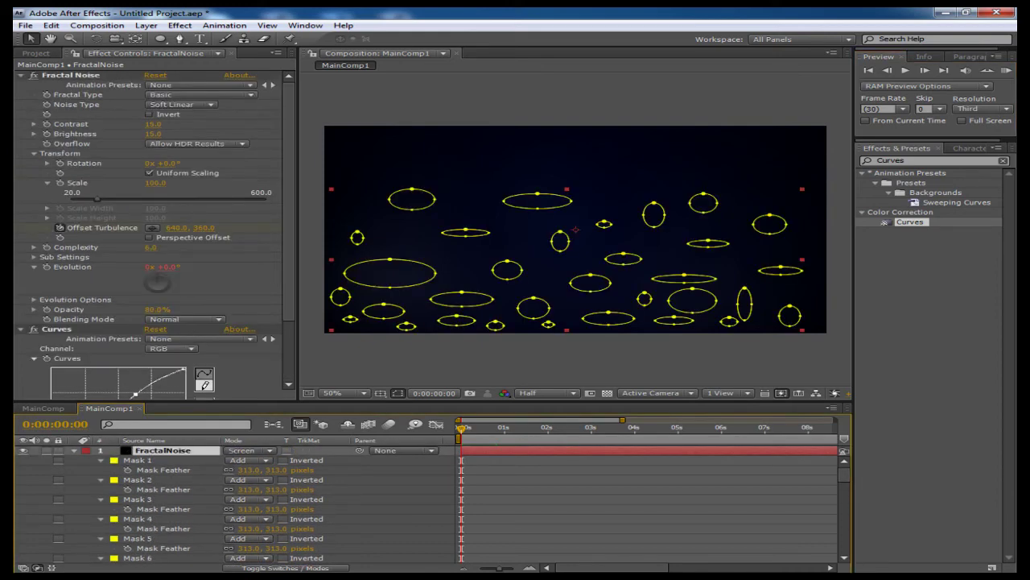
scroll(576, 230, "down", 3)
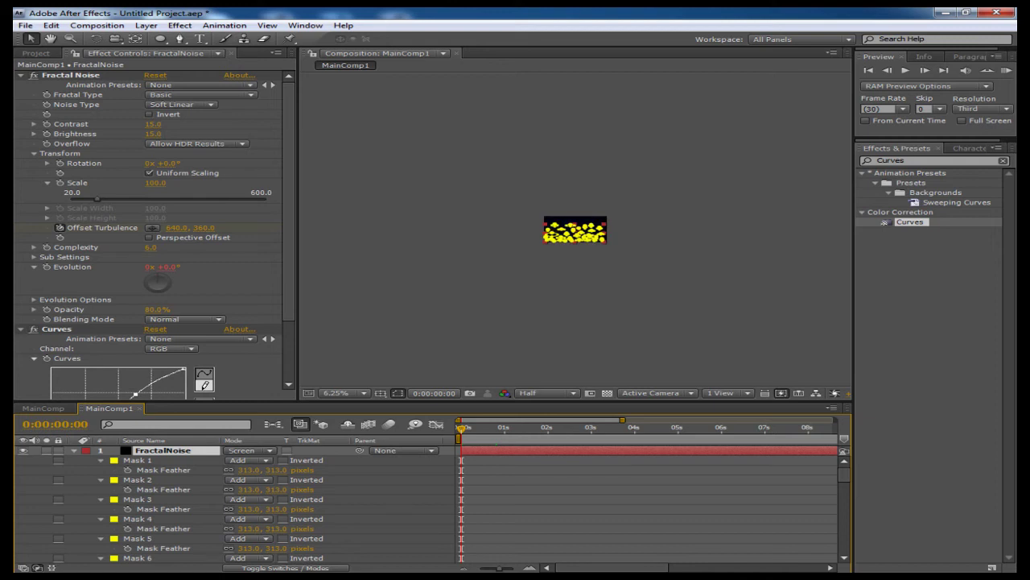
key("F3")
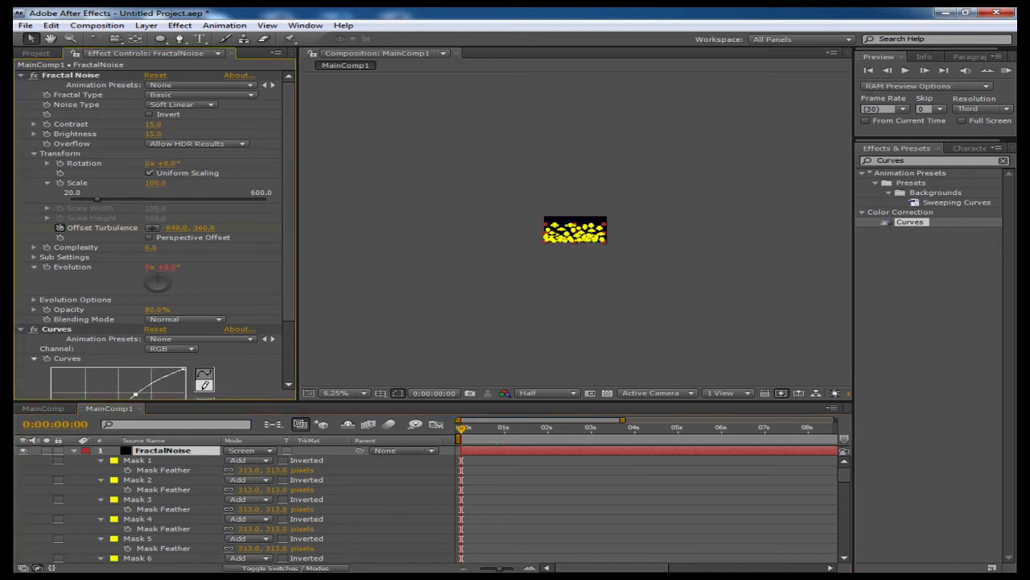
left_click_drag(612, 567, 766, 568)
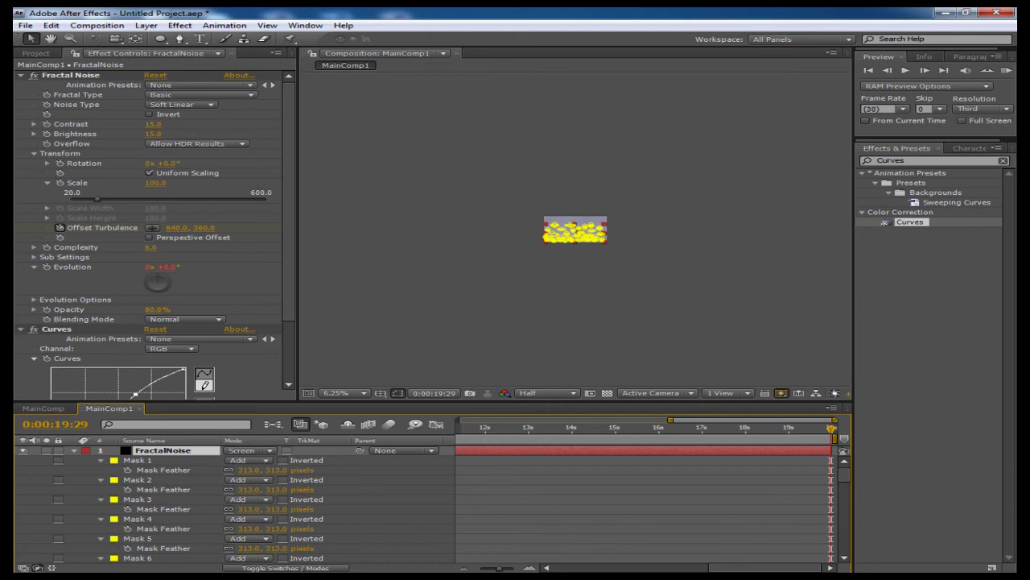
key("u")
key("u")
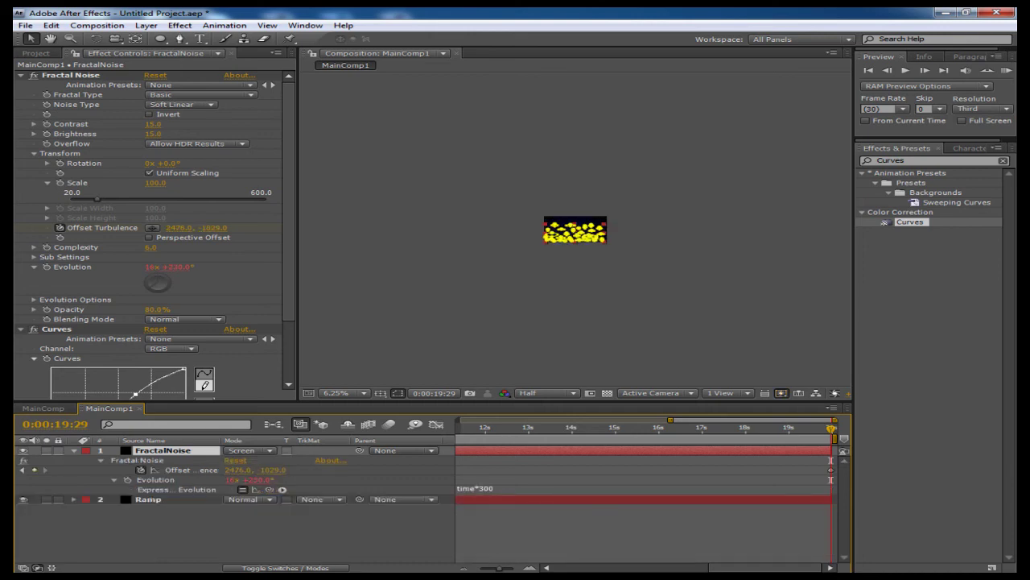
left_click_drag(240, 469, 283, 470)
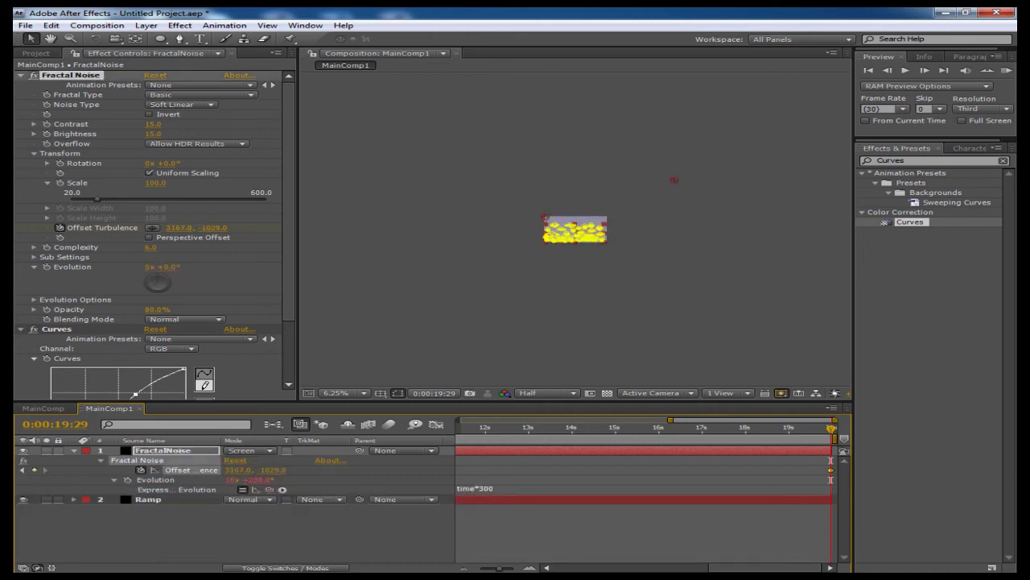
left_click_drag(178, 228, 153, 228)
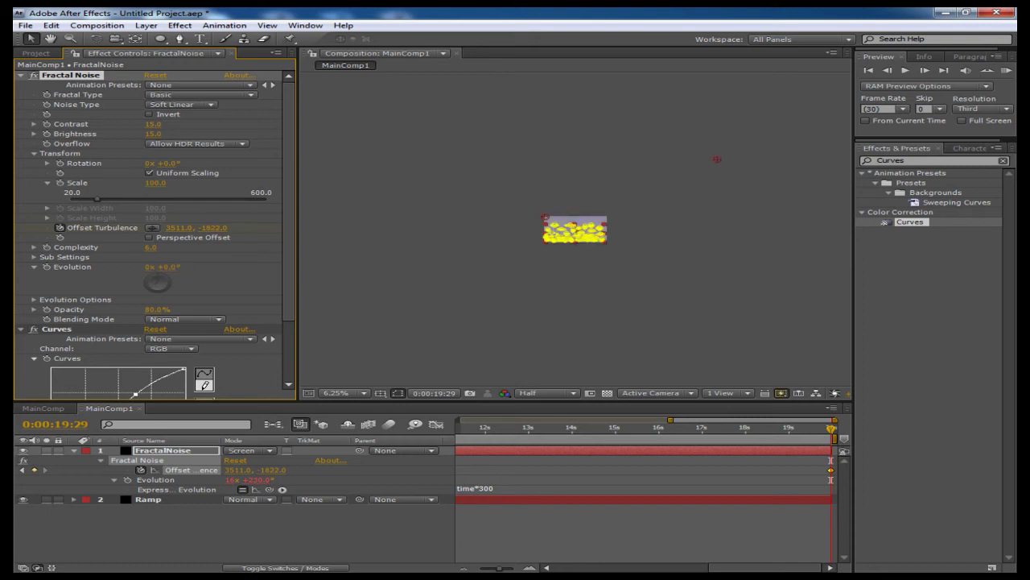
left_click_drag(178, 227, 182, 228)
scroll(575, 227, "up", 4)
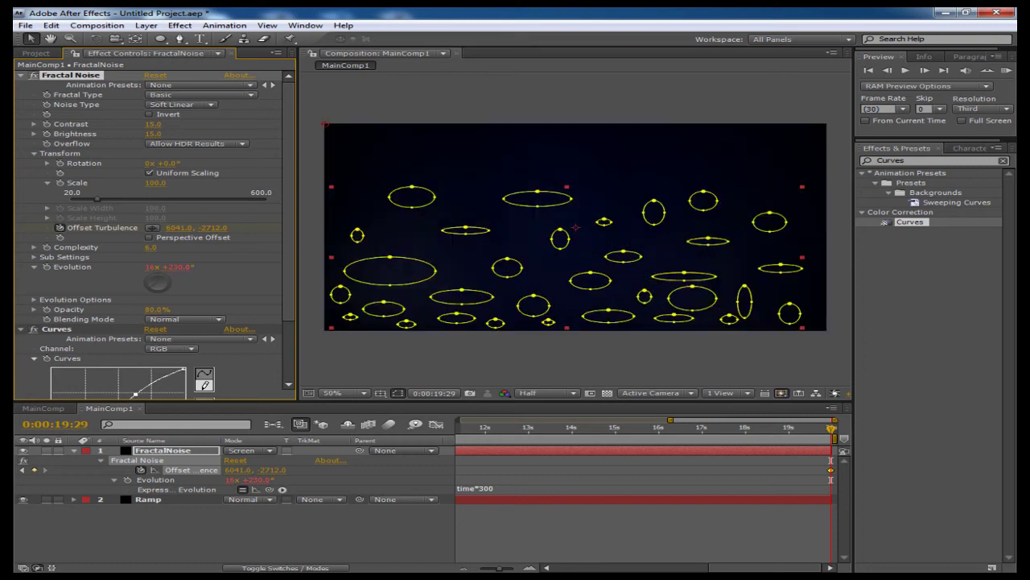
- Change the Evolution expression to time*1000 and return to the first frame
left_click(481, 489)
left_click(481, 489)
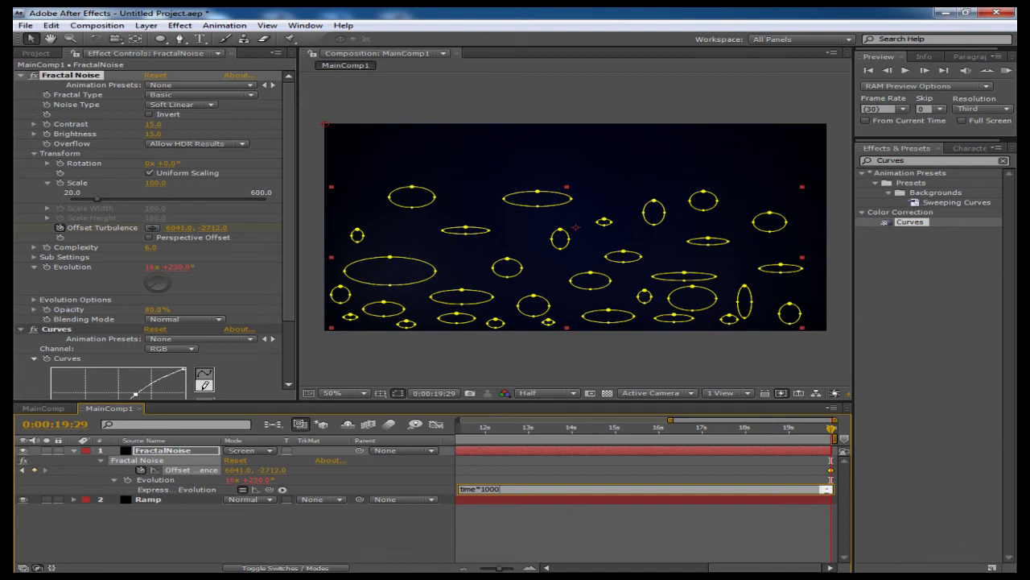
left_click(564, 362)
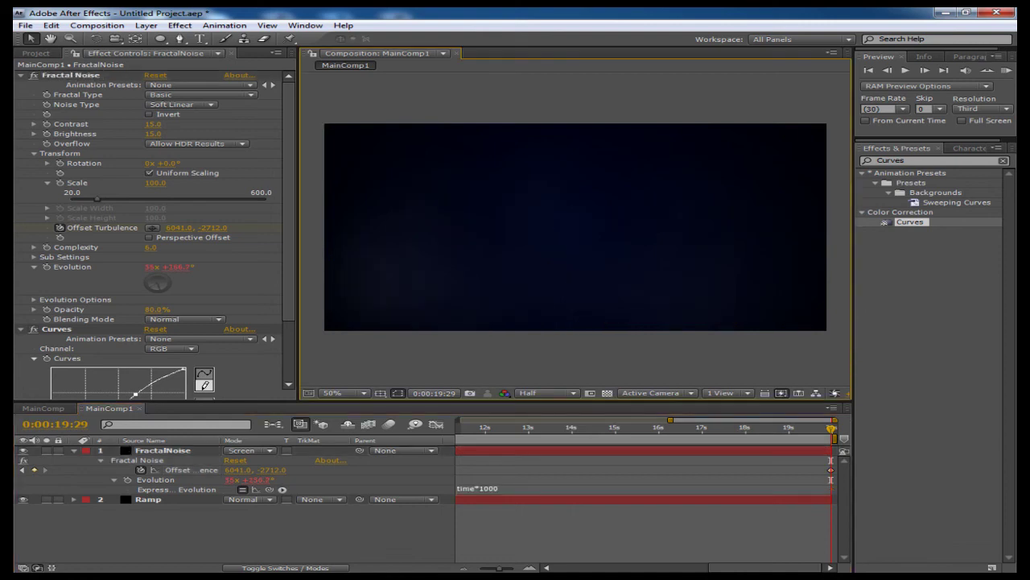
left_click_drag(831, 429, 458, 428)
left_click_drag(700, 568, 563, 567)
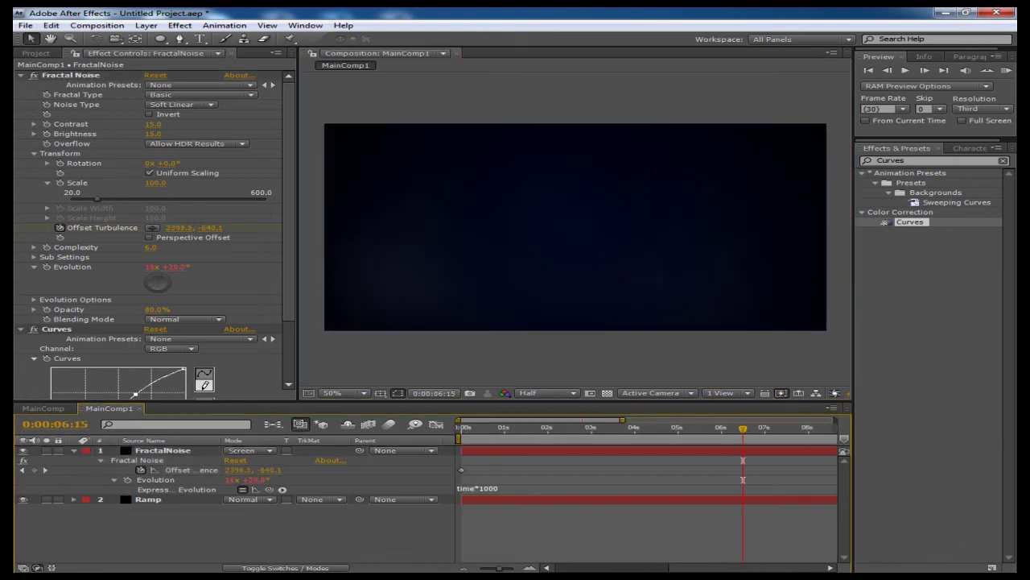
left_click_drag(743, 428, 460, 428)
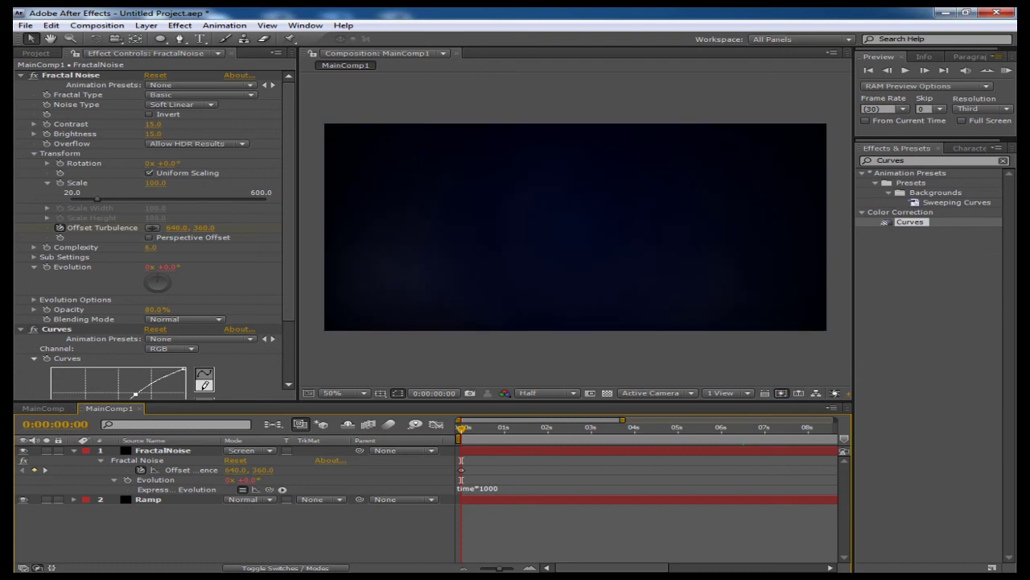
- Preview the smoke animation from the first frame, and scrub the timeline between about 0:00:00:22 and 0:00:01:20 to inspect the motion
key("KP_0")
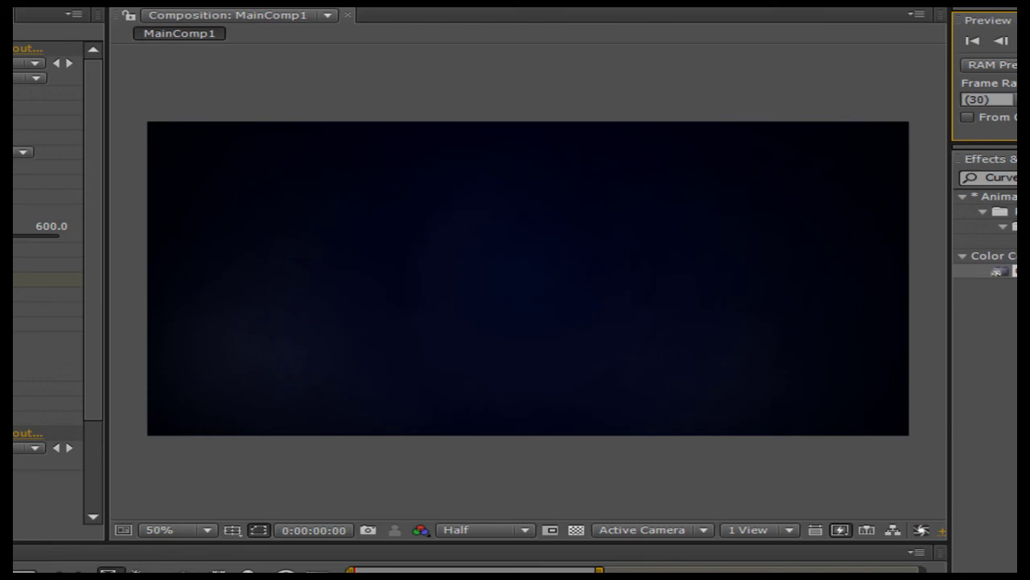
key("space")
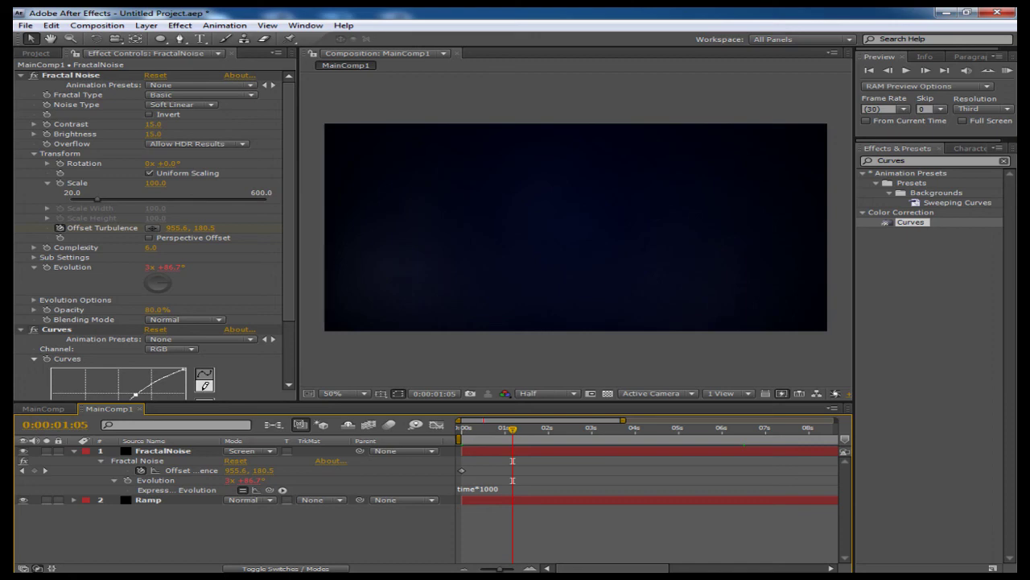
key("space")
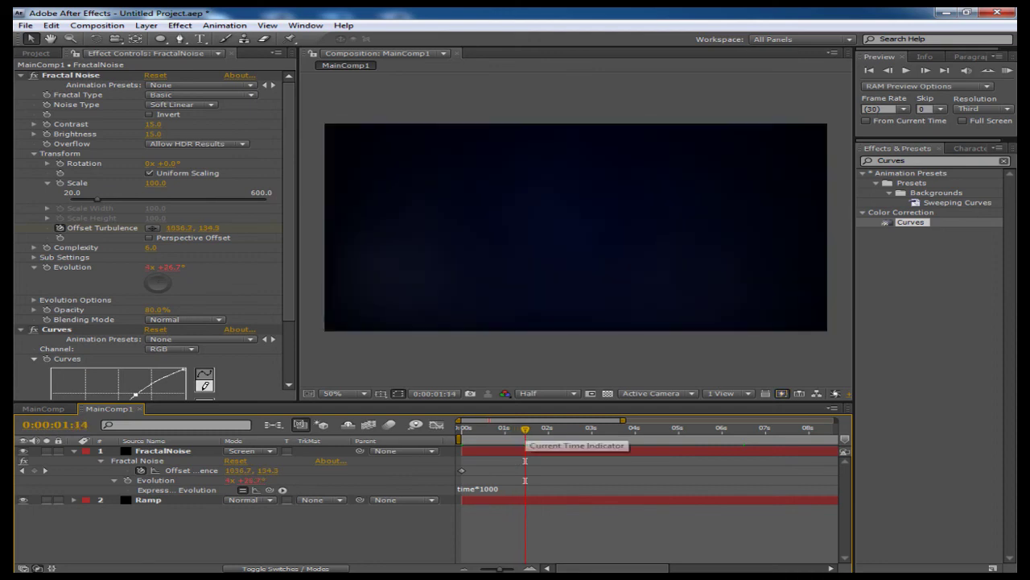
left_click_drag(525, 429, 493, 430)
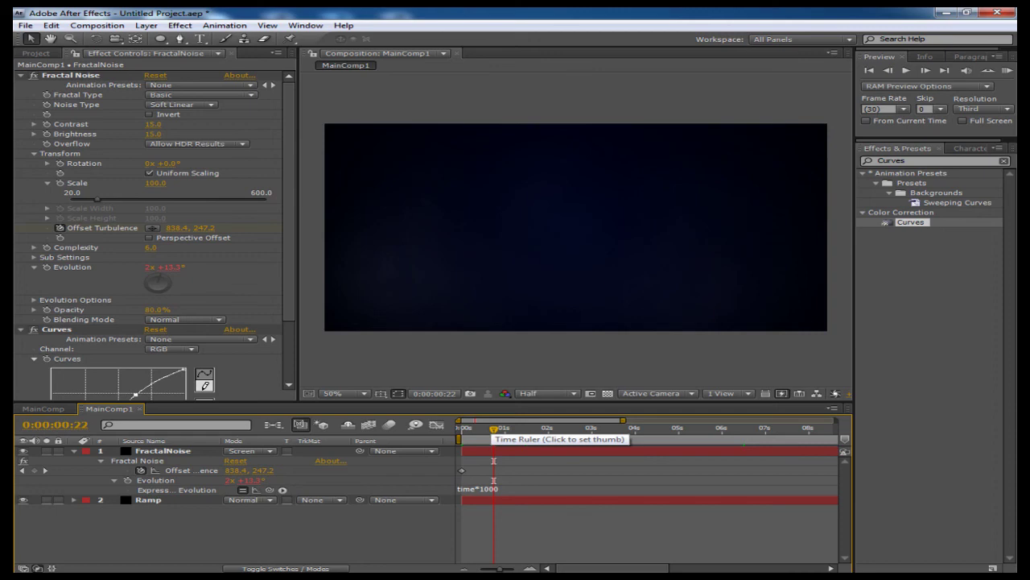
left_click_drag(494, 431, 533, 430)
left_click(180, 25)
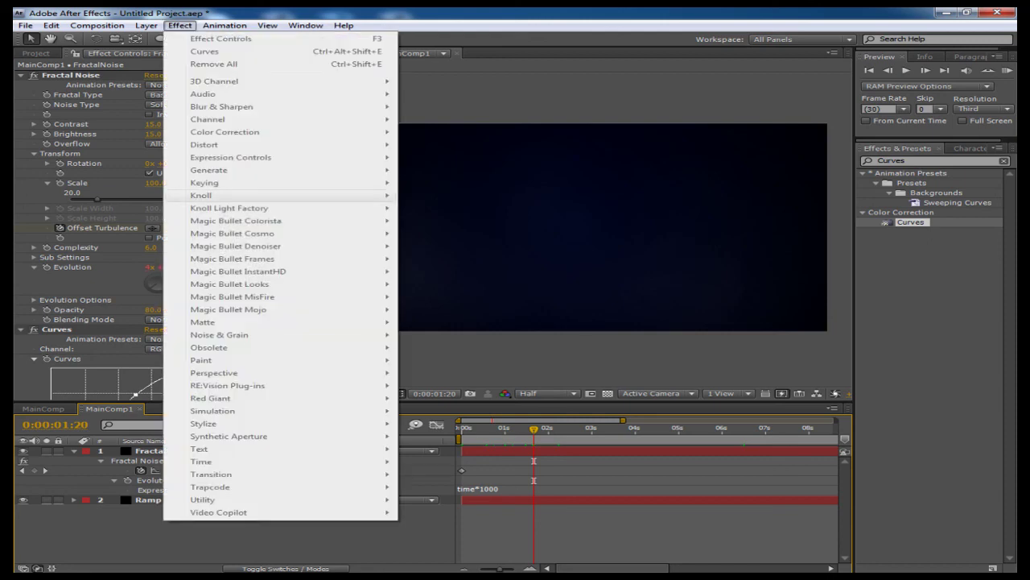
key("Escape")
- Step backward frame by frame from just before 0:00:01:20 to examine how the smoke changes between individual frames
mouse_move(534, 429)
left_mouse_down()
mouse_move(503, 430)
mouse_move(564, 429)
mouse_move(530, 430)
left_mouse_up()
key("Page_Up")
key("Page_Up")
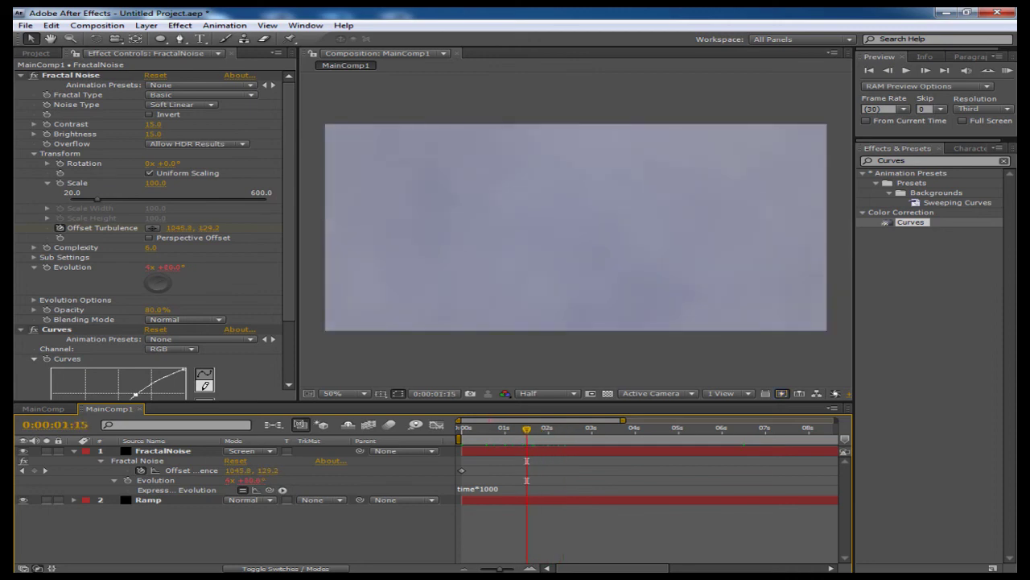
key("Page_Up")
key("Page_Up")
key("Page_Up")
key("Page_Up")
key("Page_Up")
key("Page_Up")
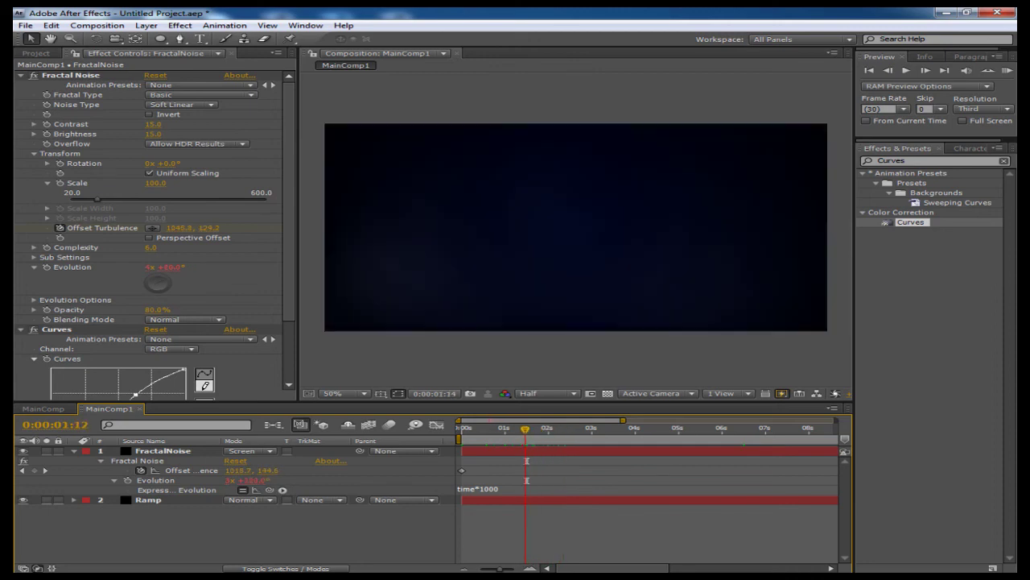